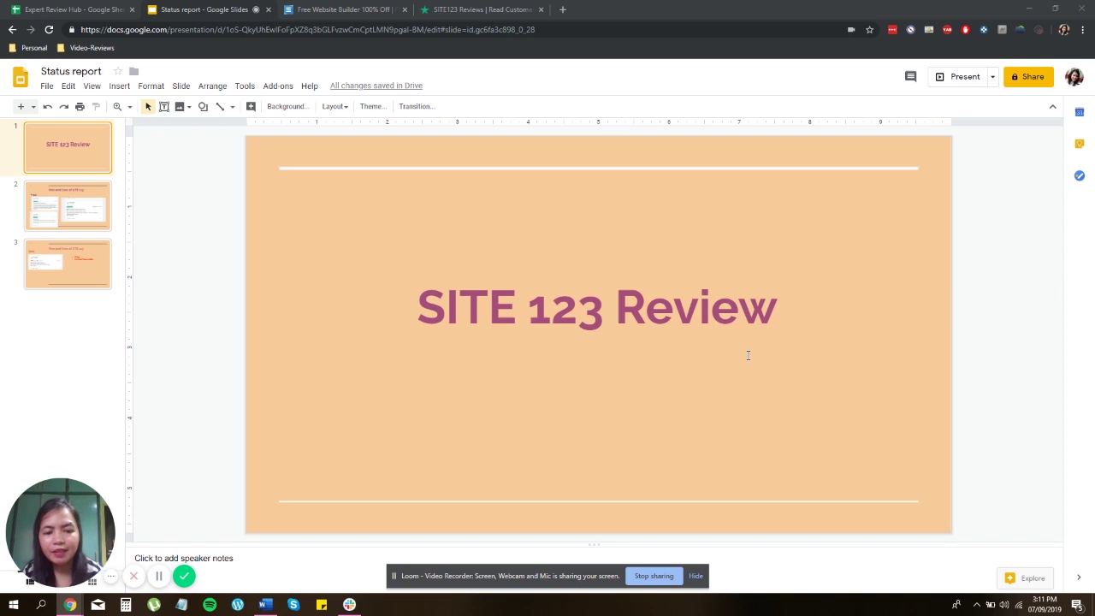
# - Switch to the SITE123 website, start creating a free website and choose Blog as the website type
pyautogui.click(345, 10)
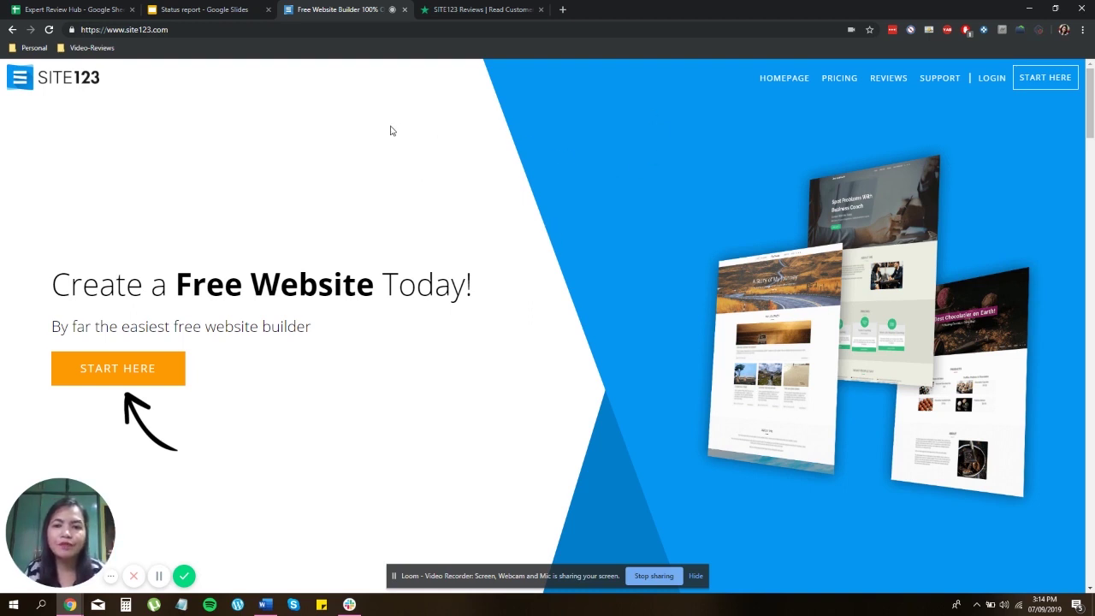
pyautogui.click(158, 30)
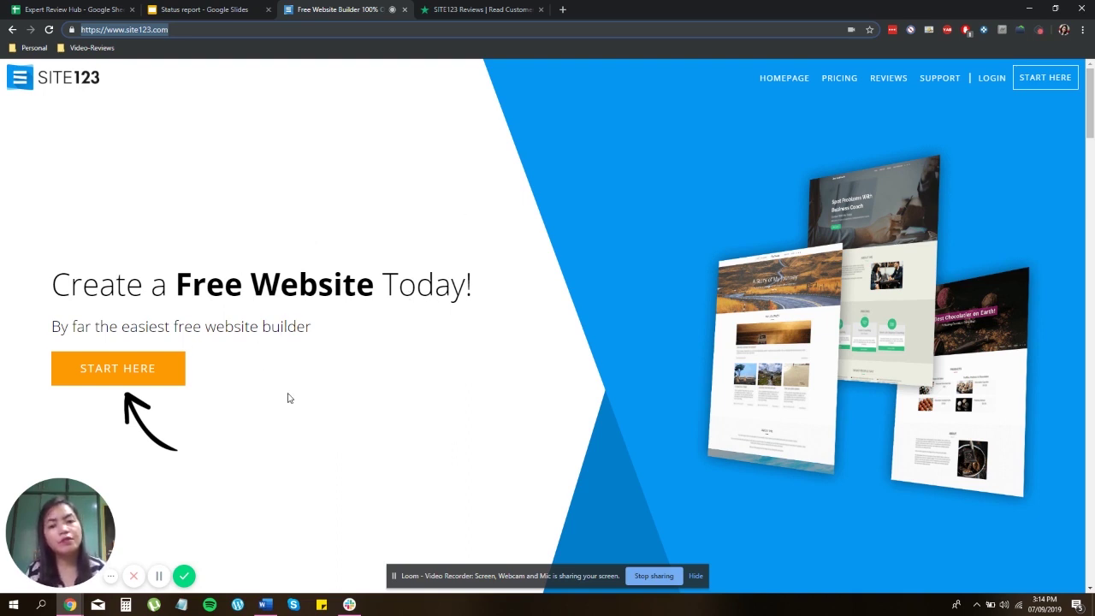
pyautogui.click(135, 371)
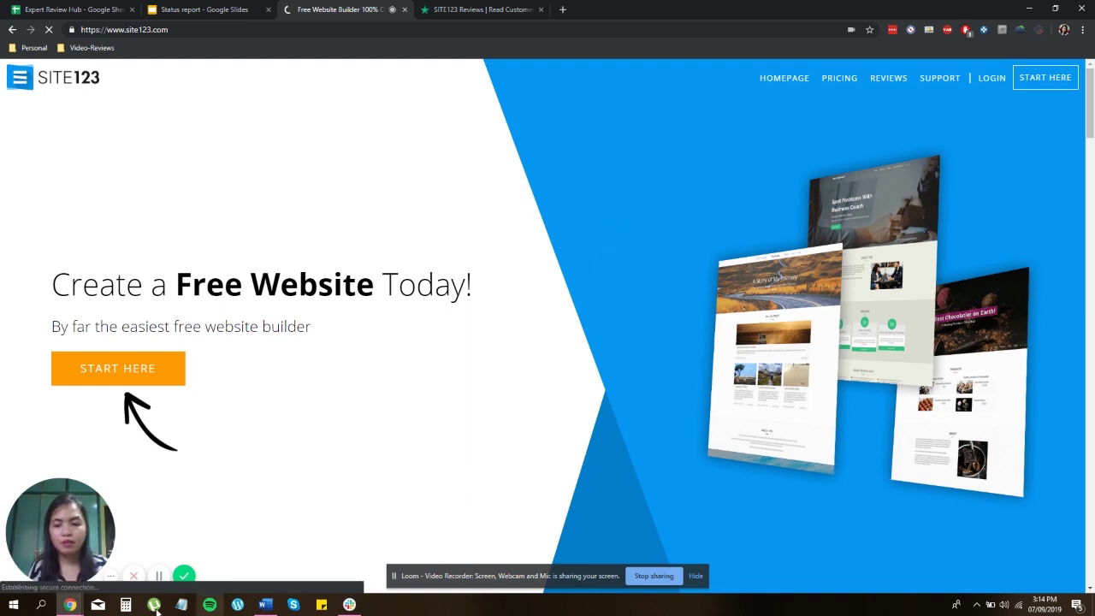
pyautogui.click(171, 576)
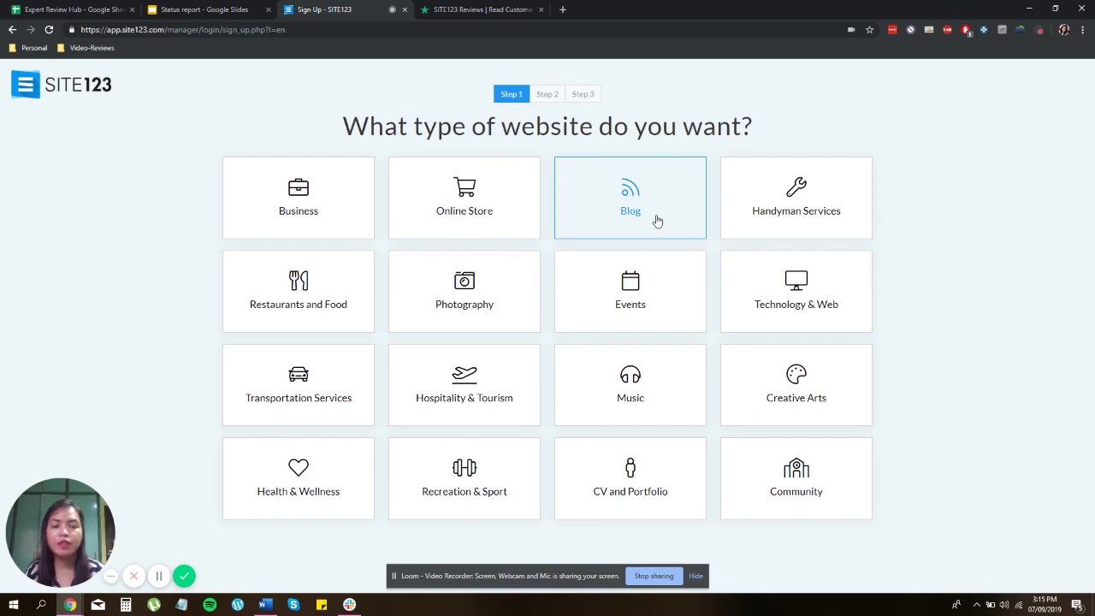
pyautogui.click(657, 220)
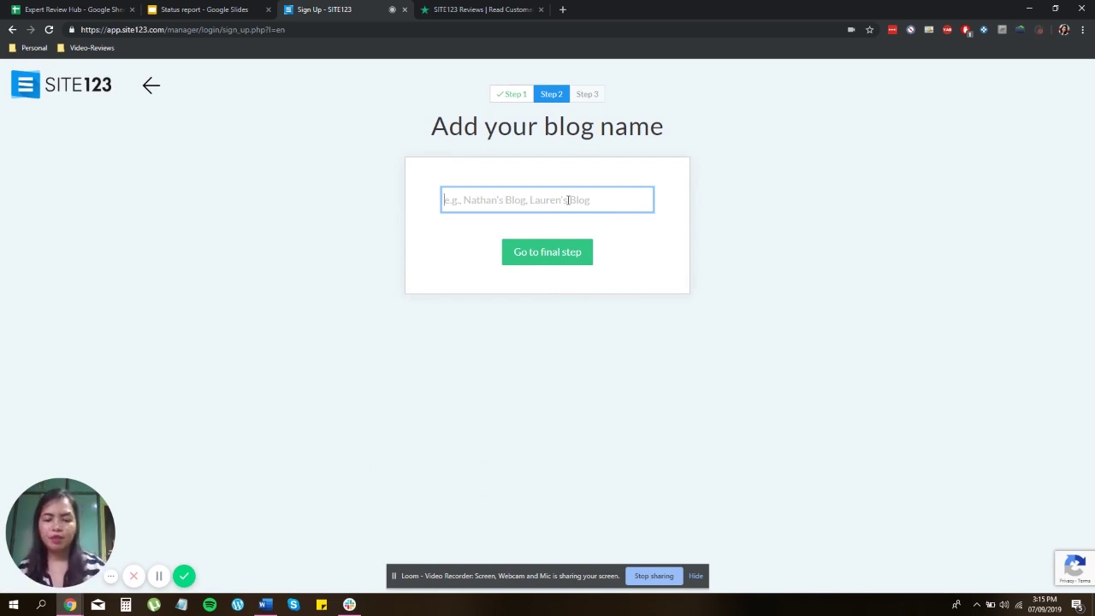
# - Name the blog "Travel with Yeppda" and continue to the final sign-up step
pyautogui.write('Travel with Yeppda')
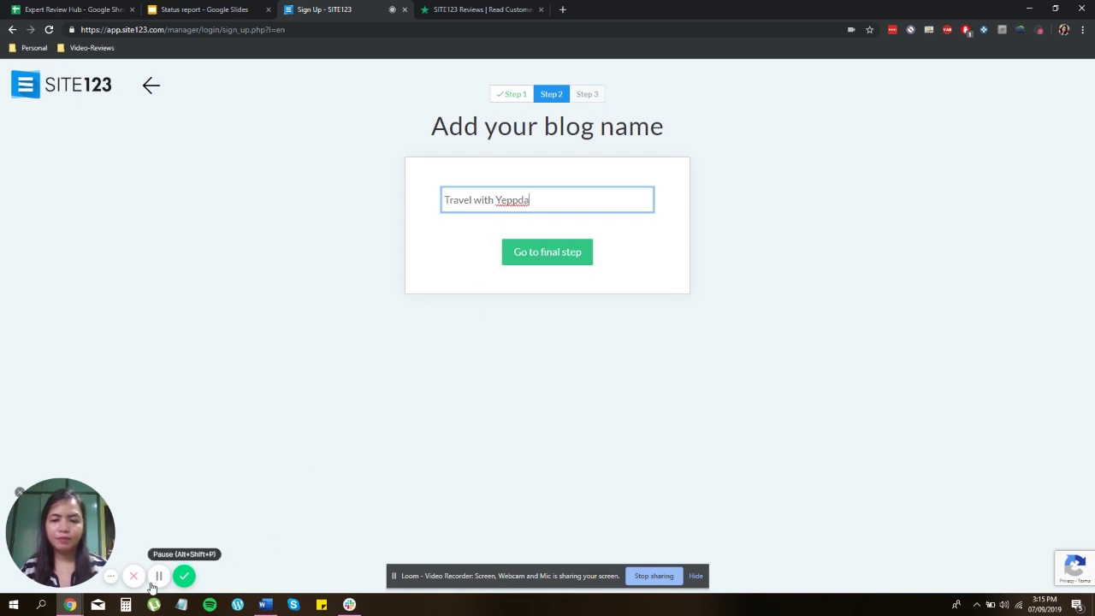
pyautogui.click(752, 320)
pyautogui.click(557, 257)
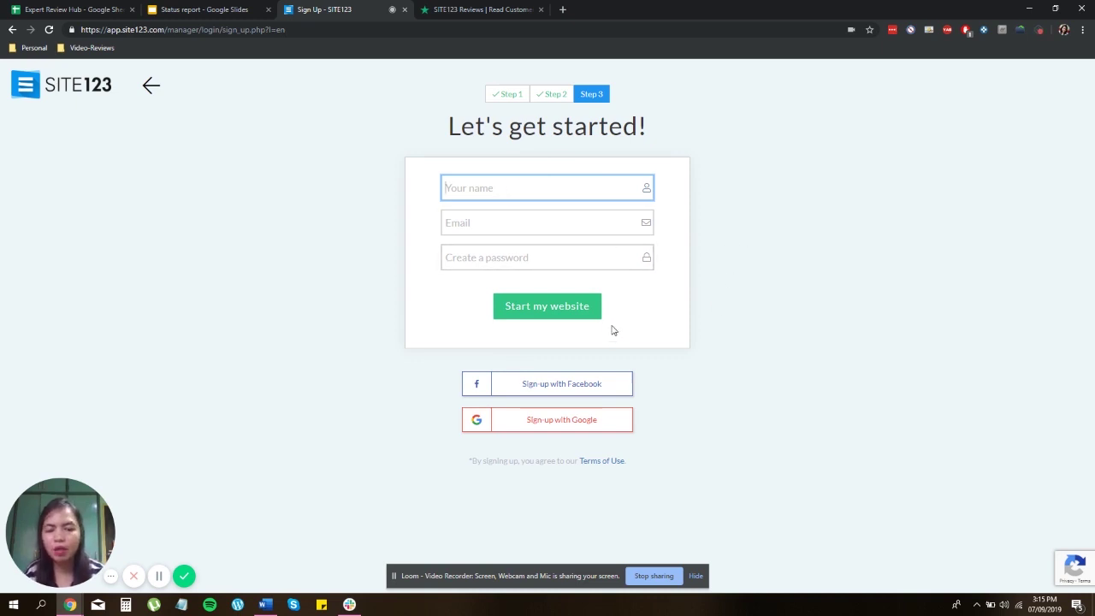
# - Sign up with the listed Google account and enter the website editor, skipping the guided tour
pyautogui.click(552, 424)
pyautogui.click(552, 388)
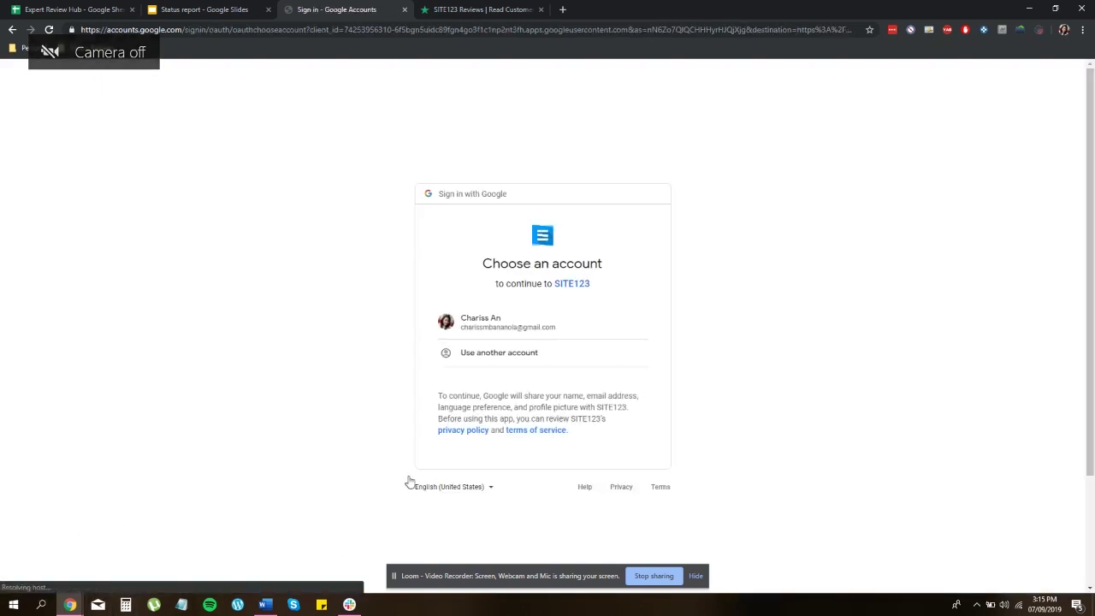
pyautogui.click(524, 329)
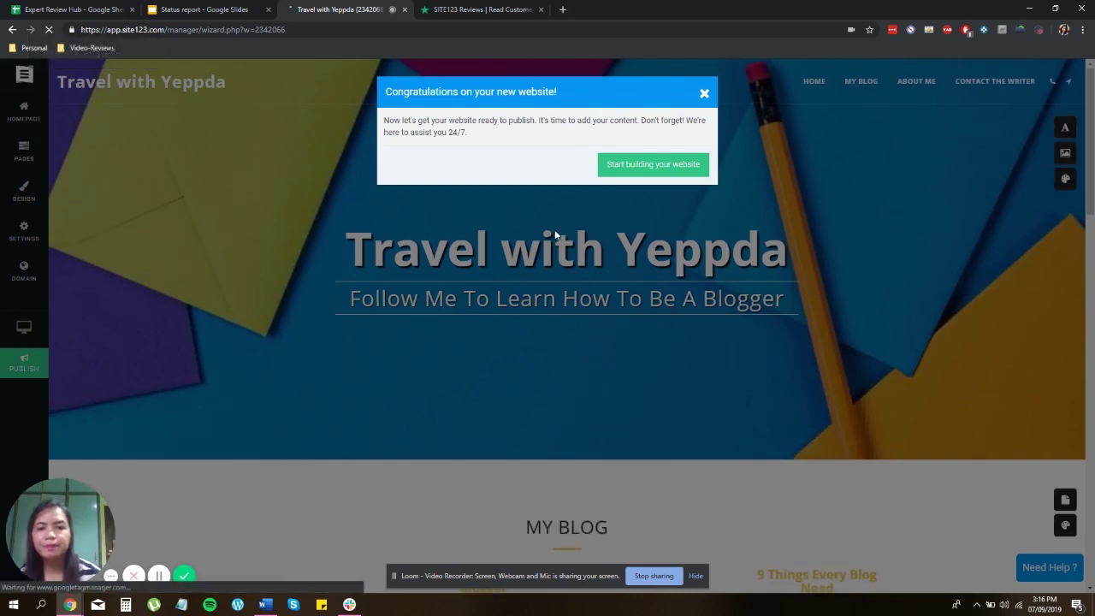
pyautogui.click(682, 166)
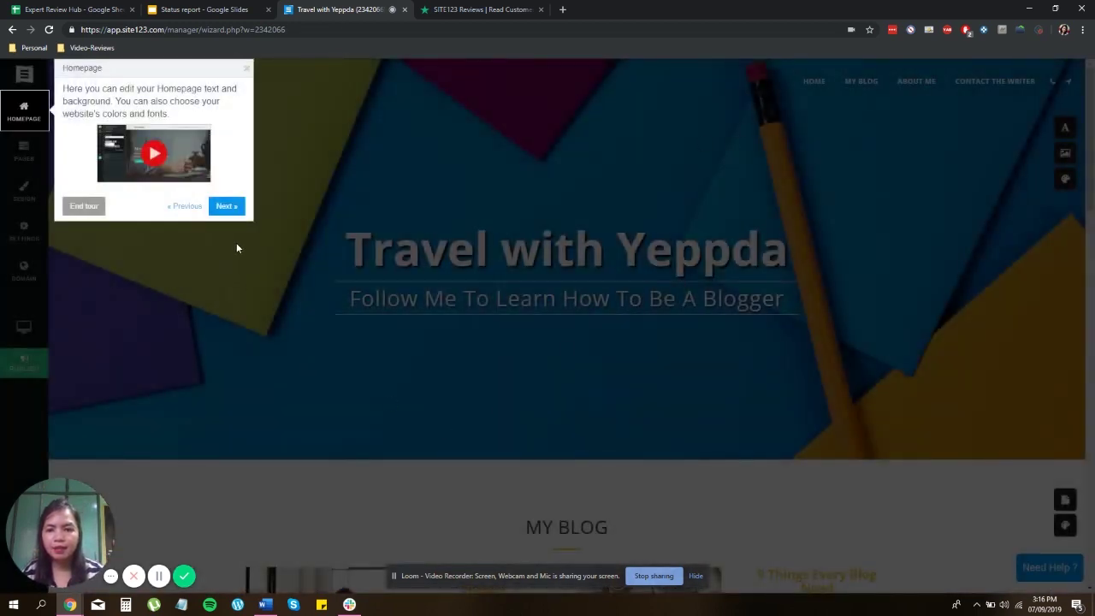
pyautogui.click(247, 67)
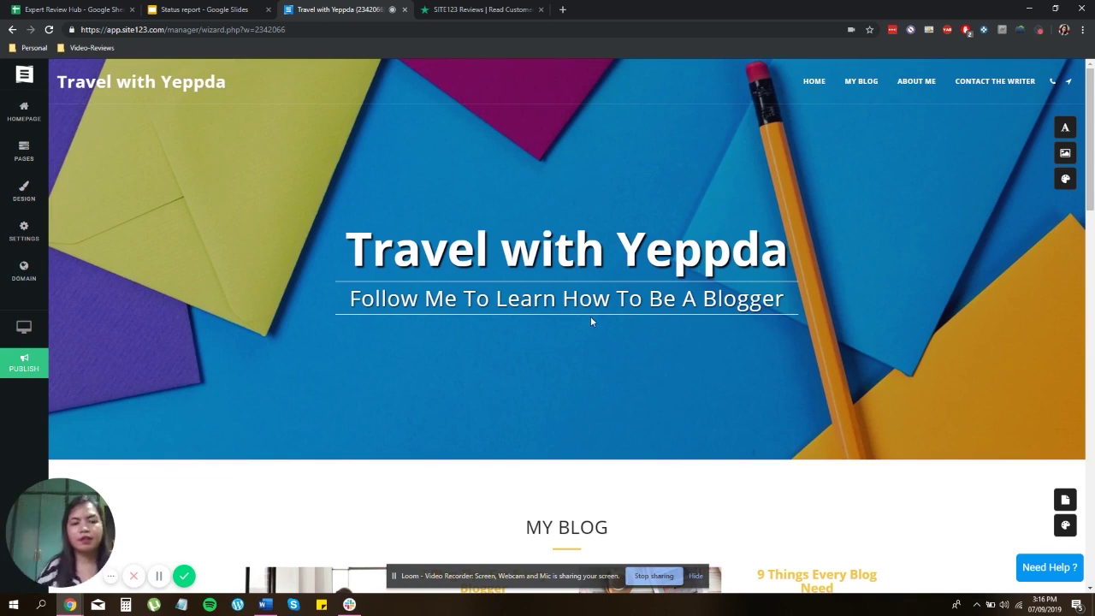
# - Examine the generated blog template from its header through the My Blog, About Me, quote and Contact The Writer sections
pyautogui.scroll(-5, 792, 142)
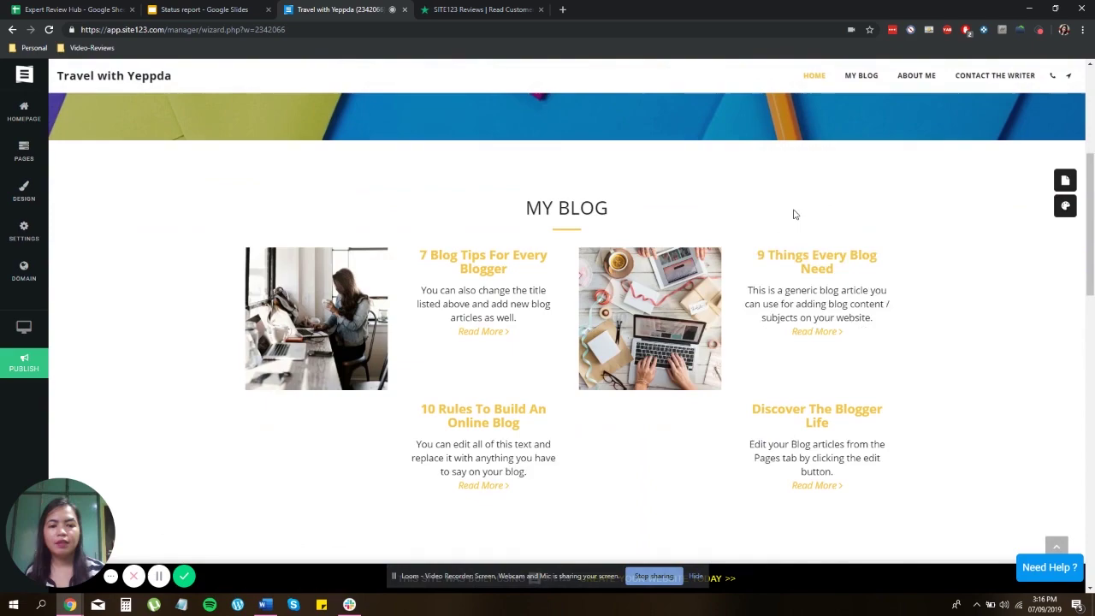
pyautogui.scroll(-10, 808, 315)
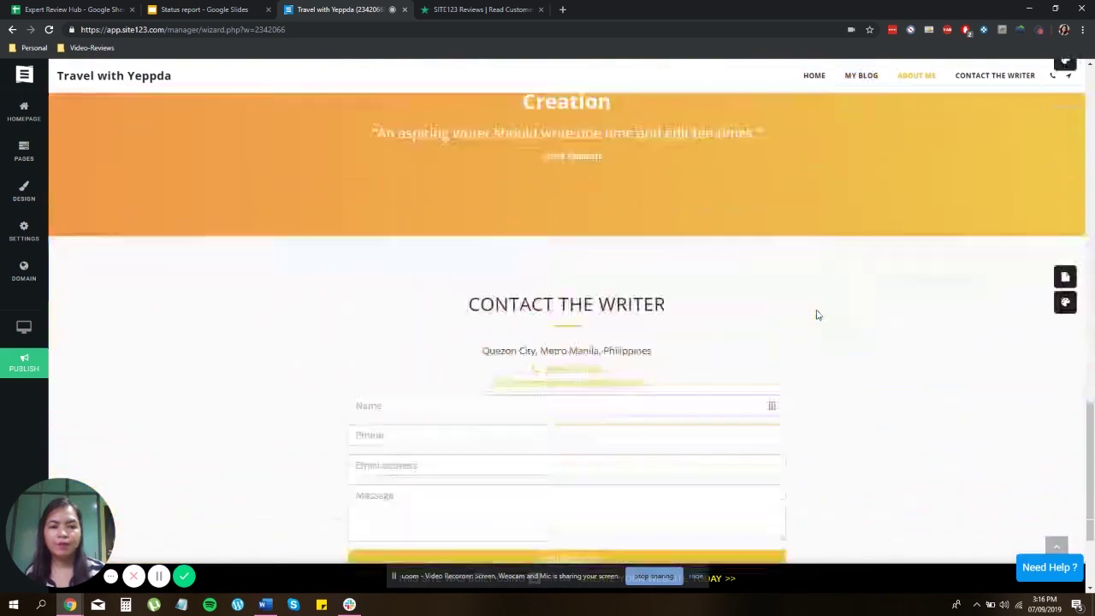
pyautogui.scroll(15, 817, 317)
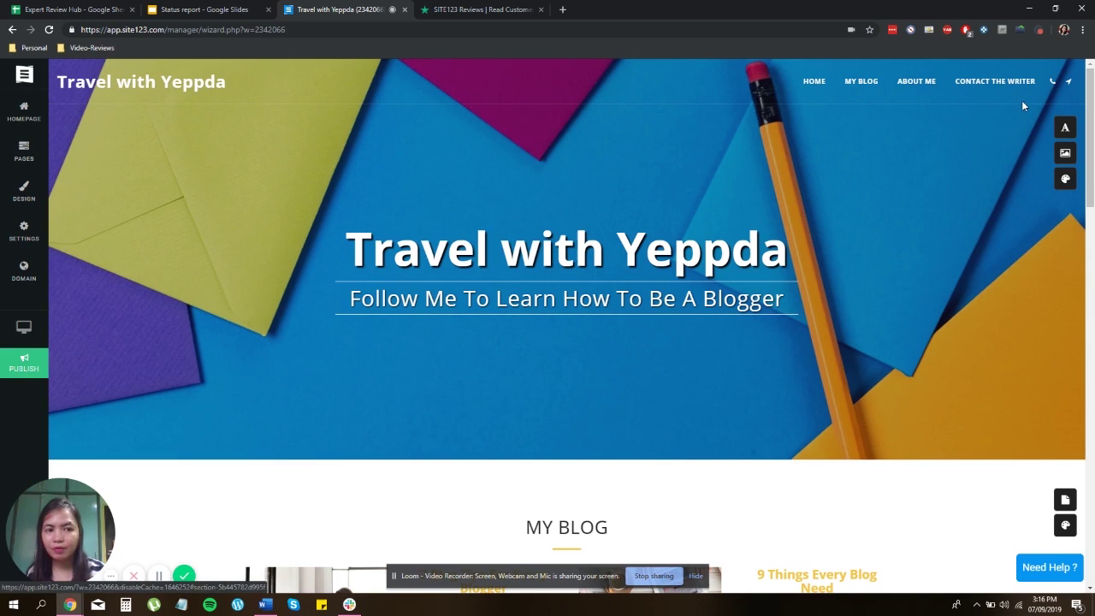
pyautogui.scroll(-2, 577, 325)
pyautogui.scroll(-2, 577, 329)
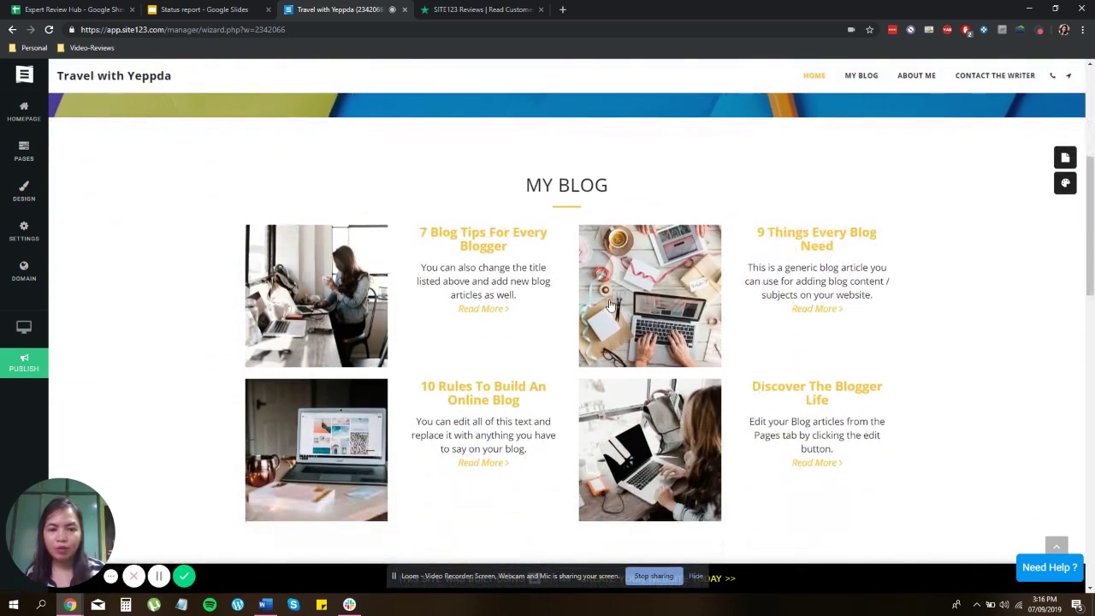
pyautogui.scroll(-1, 528, 279)
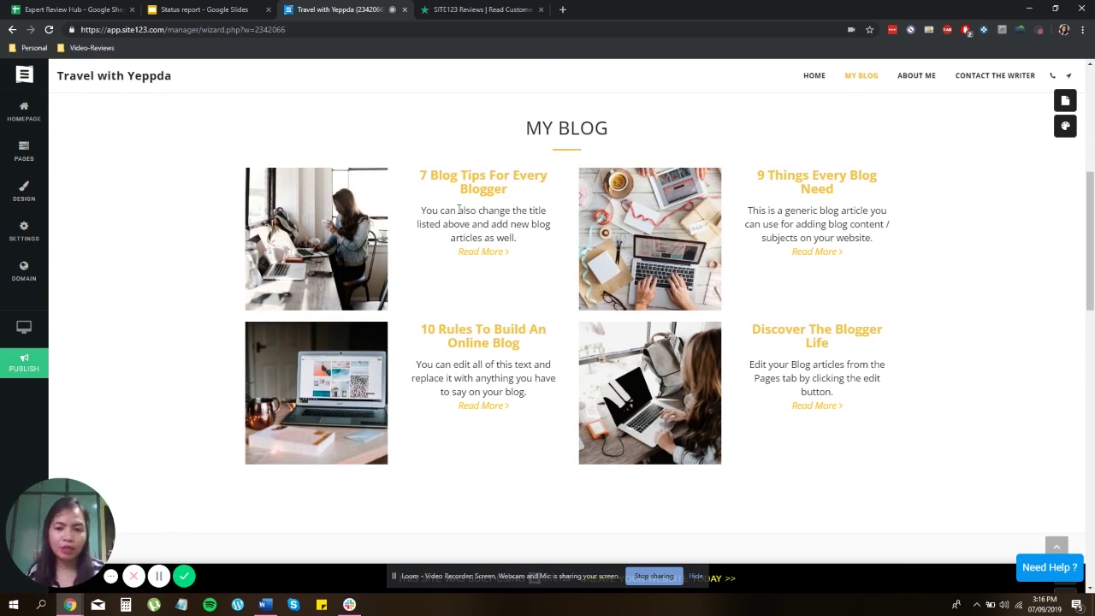
pyautogui.scroll(-5, 542, 227)
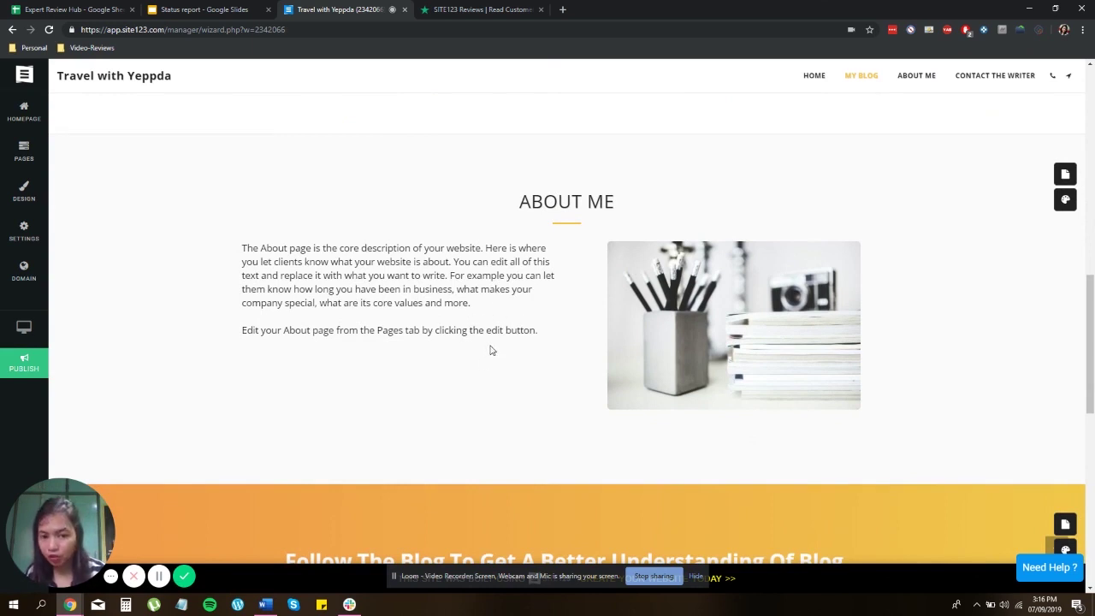
pyautogui.scroll(-8, 492, 349)
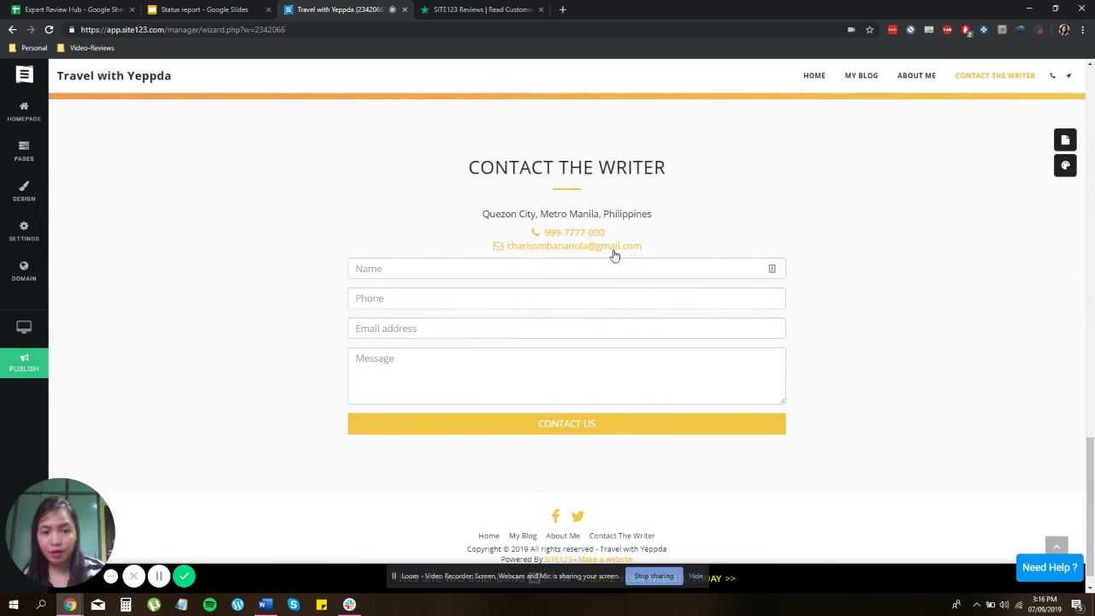
pyautogui.scroll(-1, 432, 266)
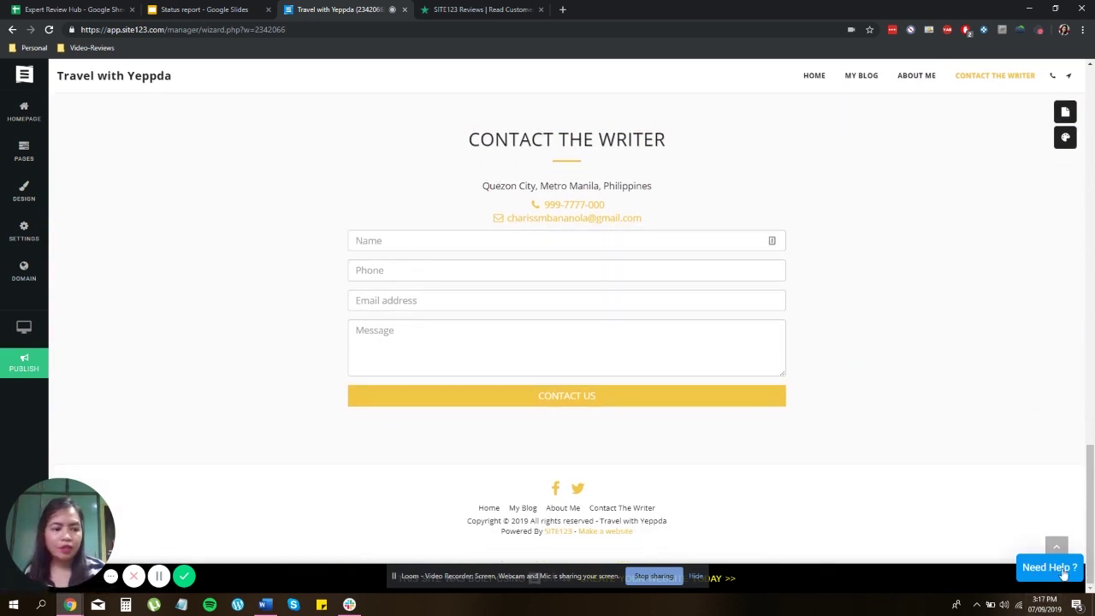
pyautogui.scroll(10, 897, 354)
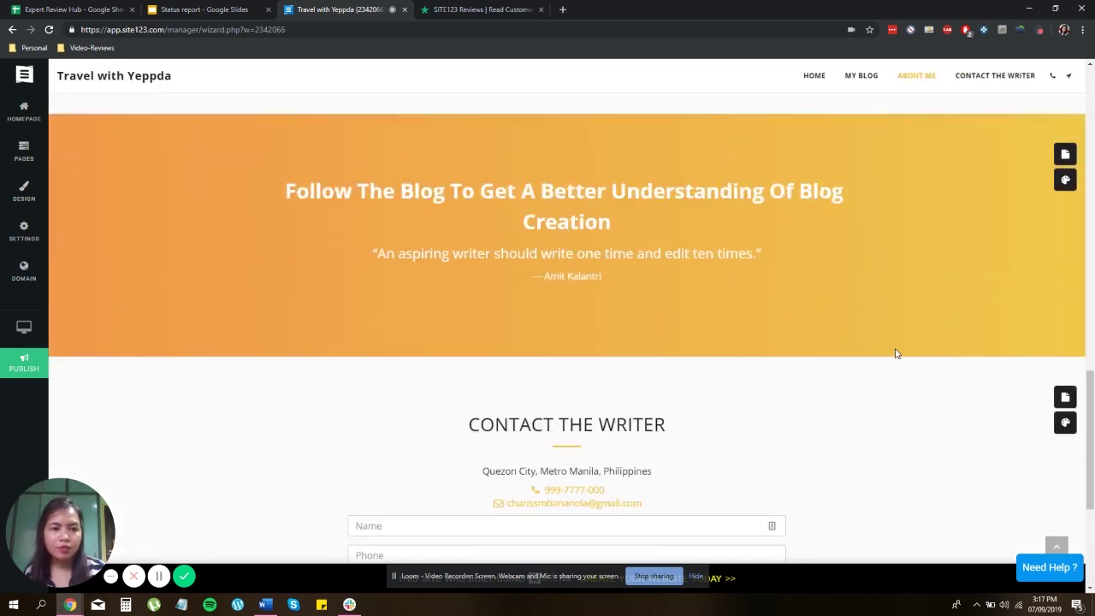
pyautogui.scroll(3, 901, 333)
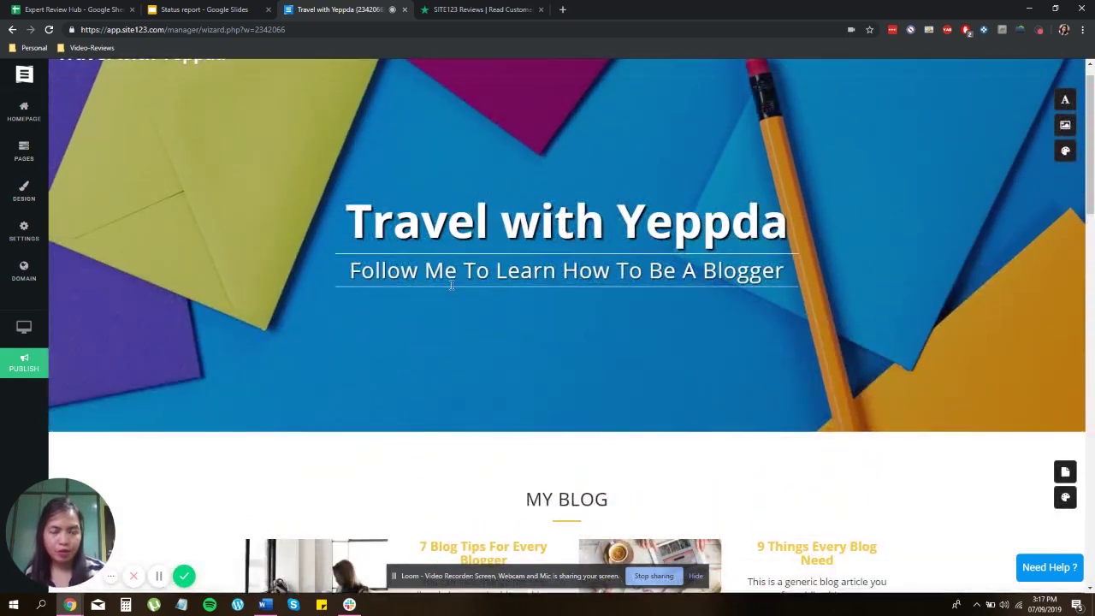
pyautogui.scroll(1, 1075, 258)
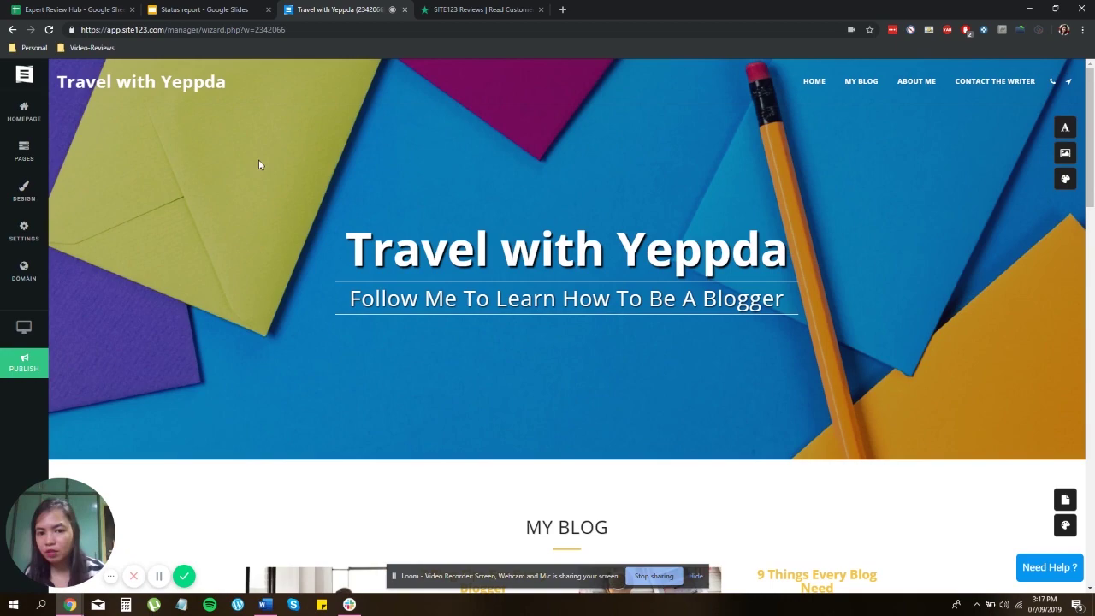
pyautogui.scroll(-5, 835, 313)
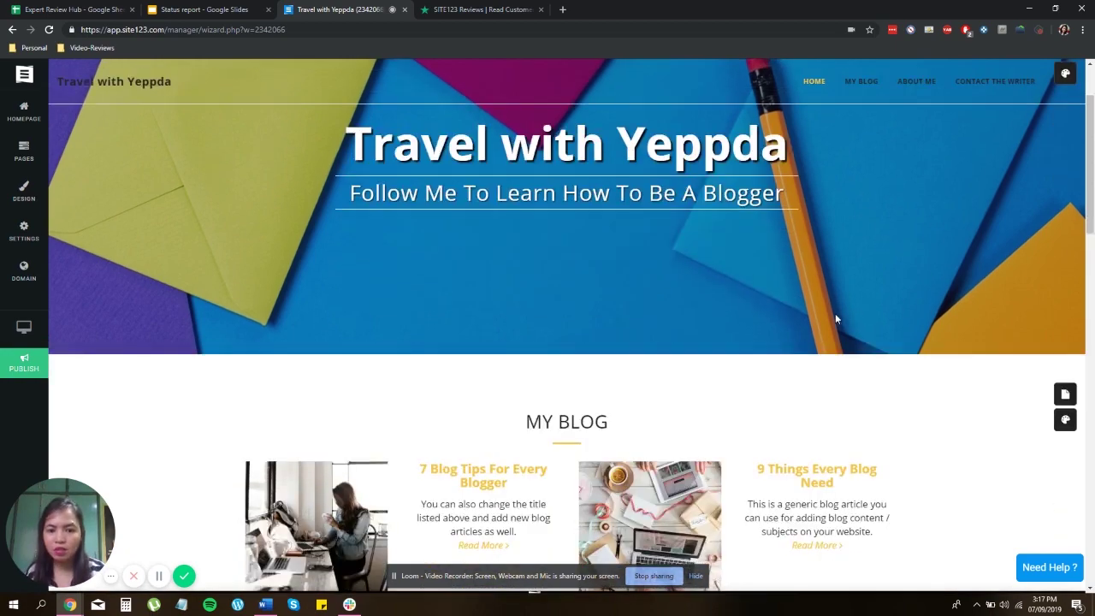
pyautogui.scroll(2, 584, 289)
pyautogui.scroll(-3, 789, 320)
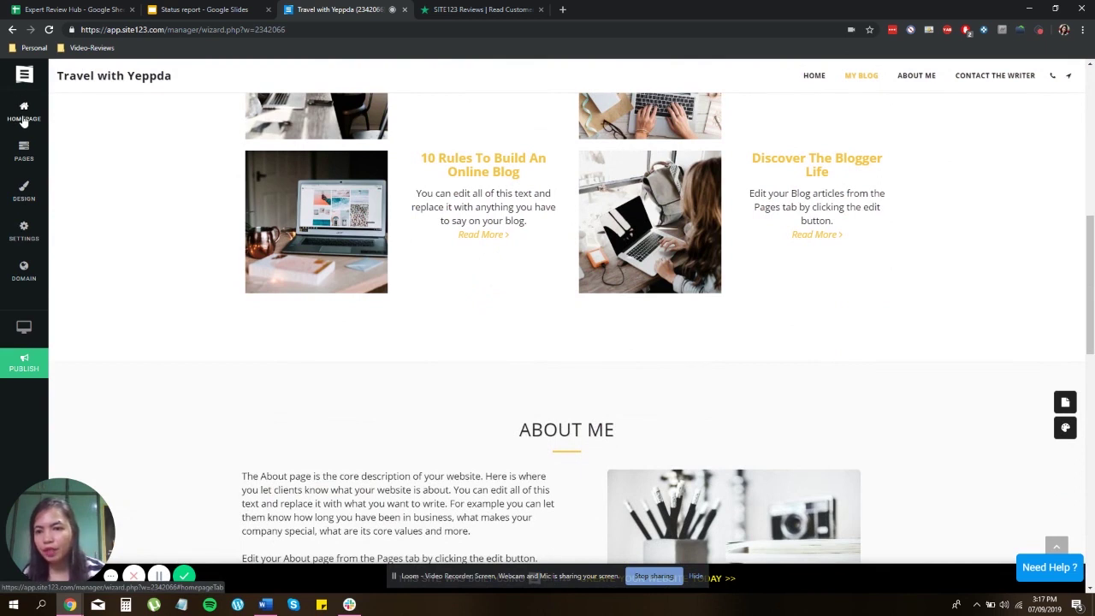
# - Review the homepage text settings, especially the Name and Logo text, and view the list of site pages
pyautogui.click(23, 113)
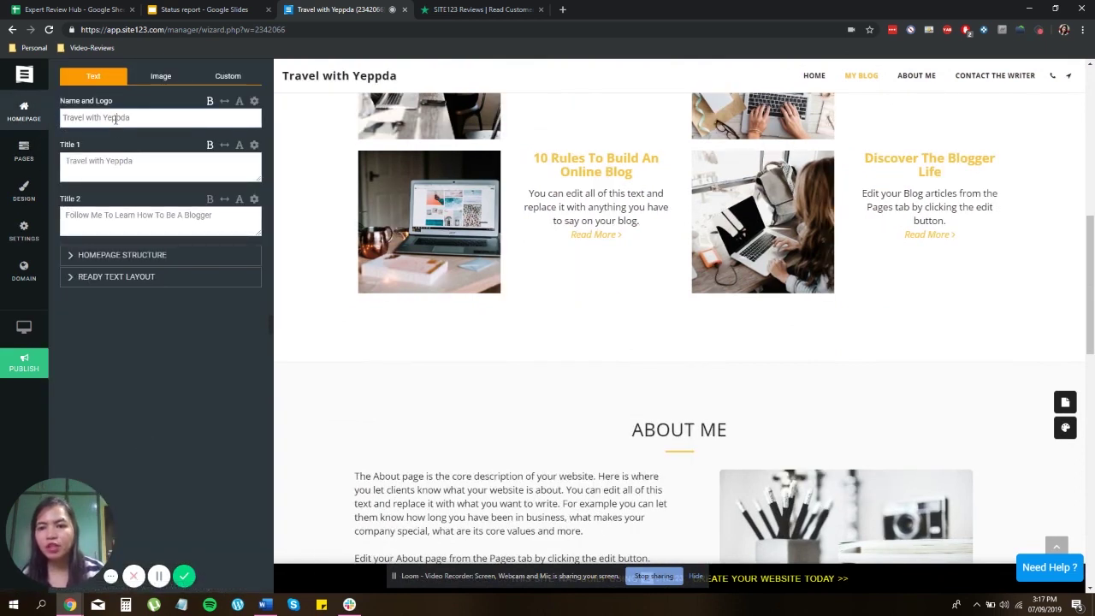
pyautogui.moveTo(152, 118); pyautogui.dragTo(57, 118)
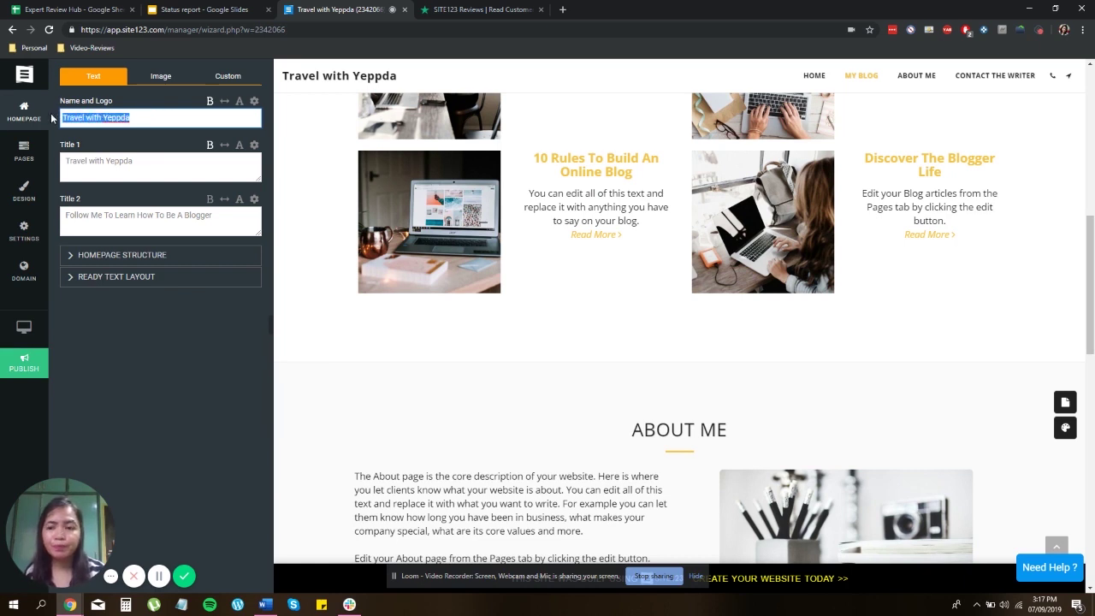
pyautogui.click(140, 118)
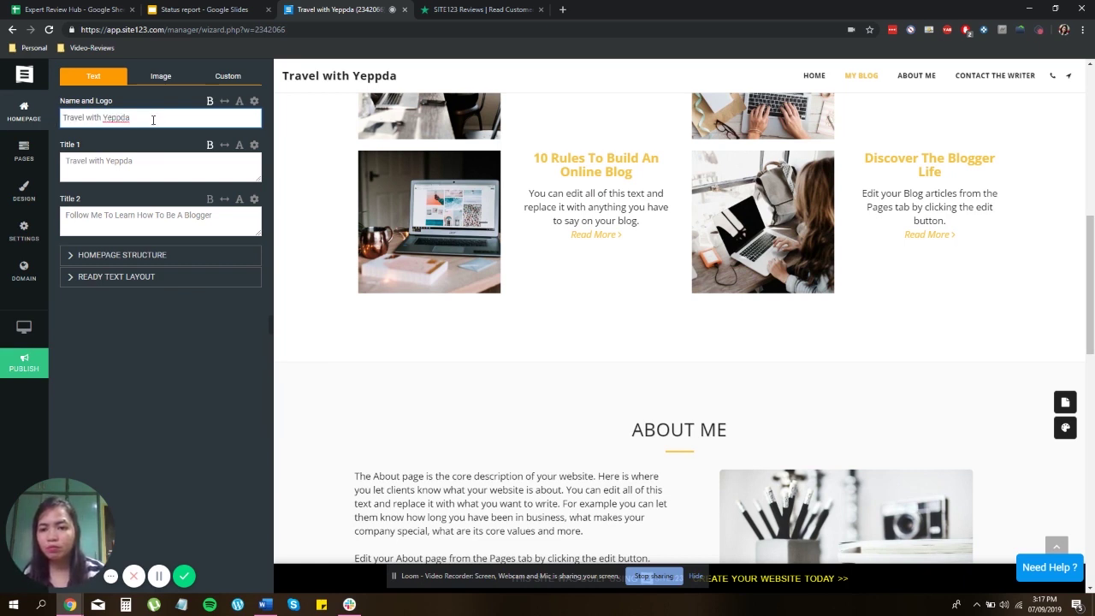
pyautogui.moveTo(153, 120); pyautogui.dragTo(10, 120)
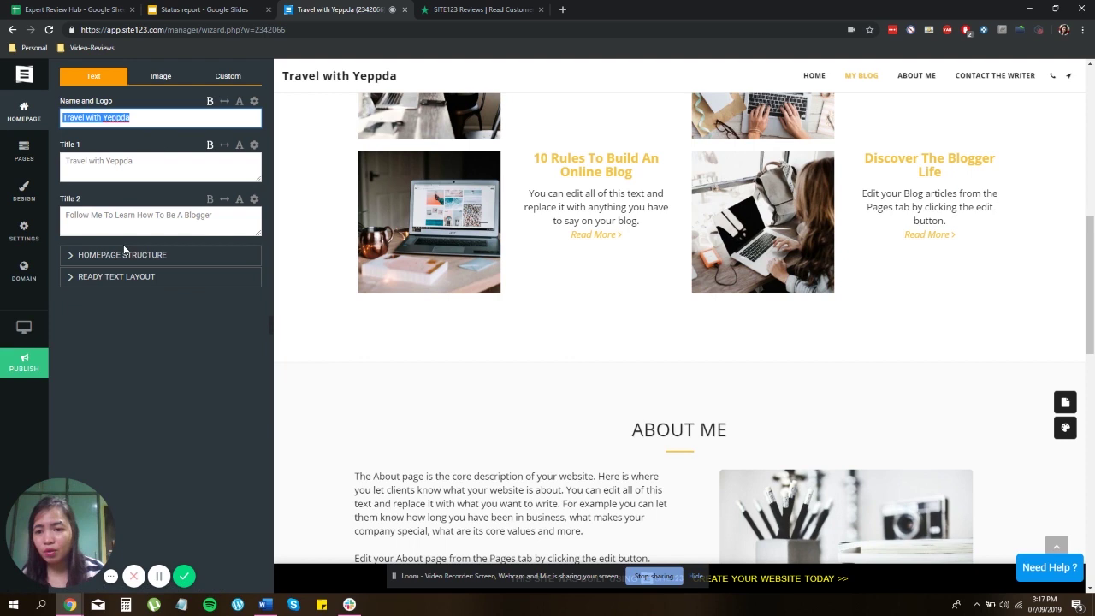
pyautogui.click(44, 151)
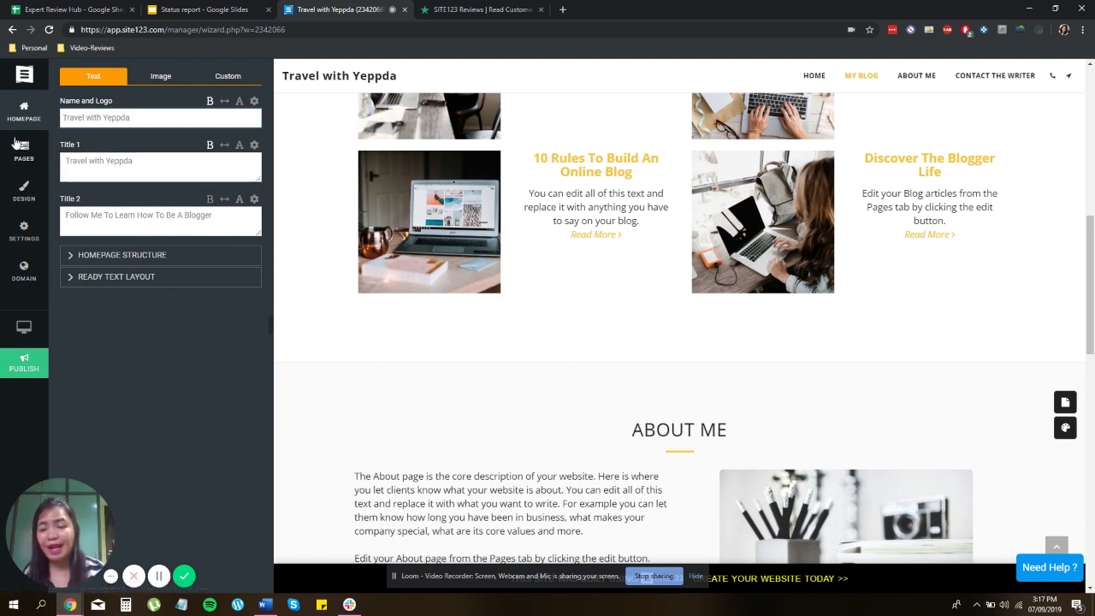
pyautogui.click(24, 152)
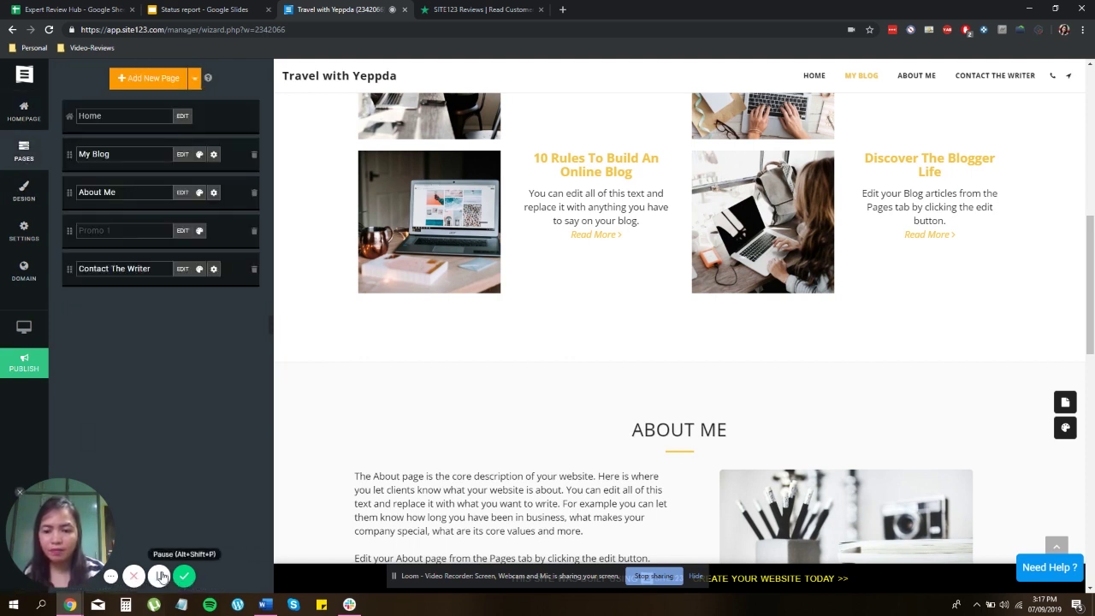
# - Review the design settings for styles and fonts, including the available font families, and the header menu options
pyautogui.click(24, 190)
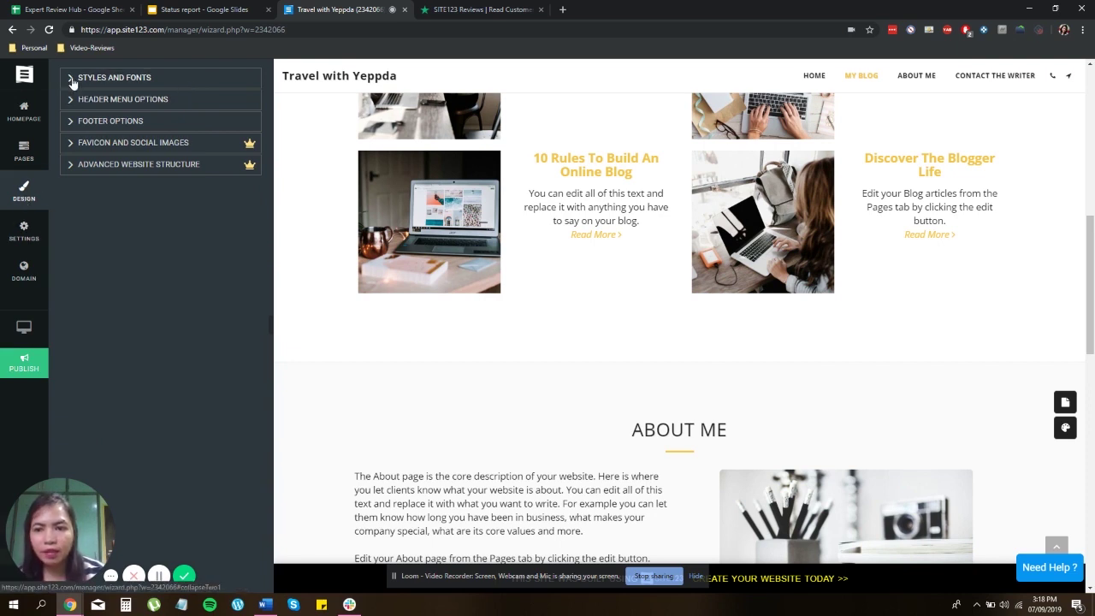
pyautogui.click(72, 79)
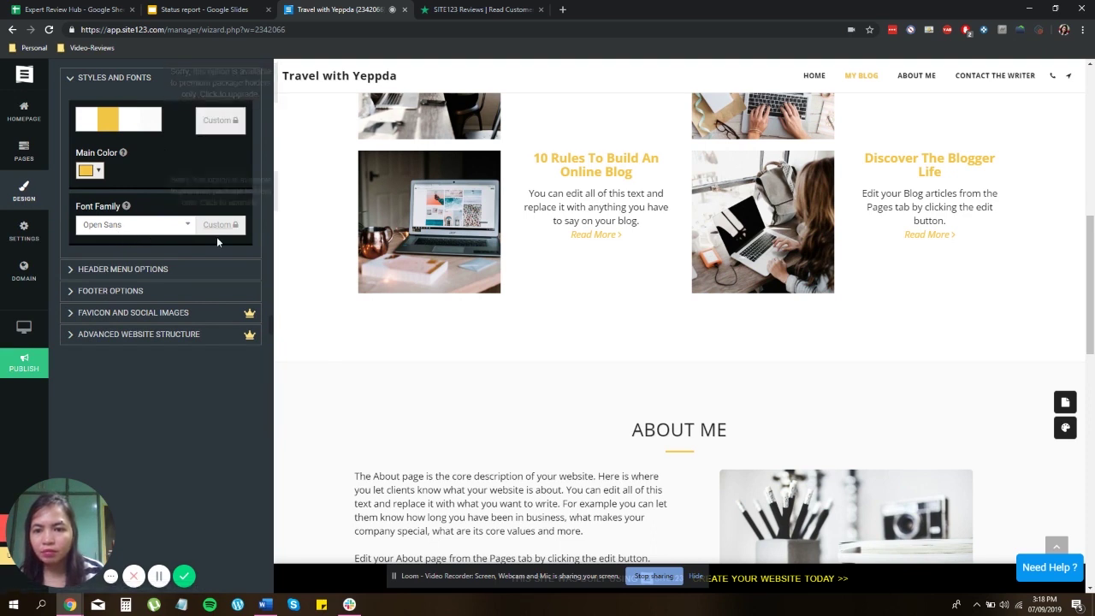
pyautogui.click(156, 226)
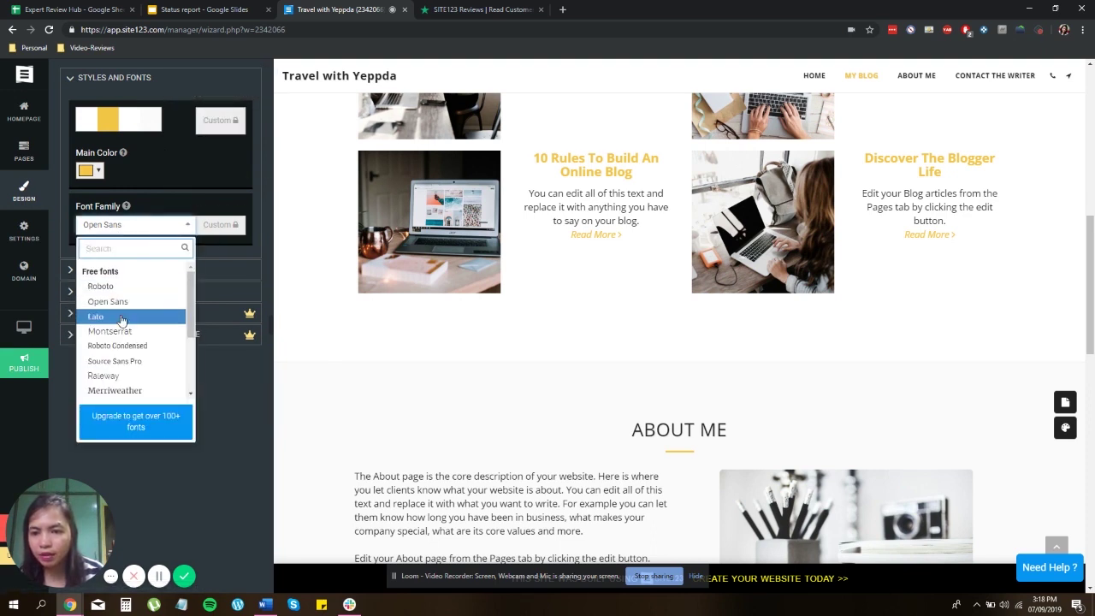
pyautogui.click(160, 187)
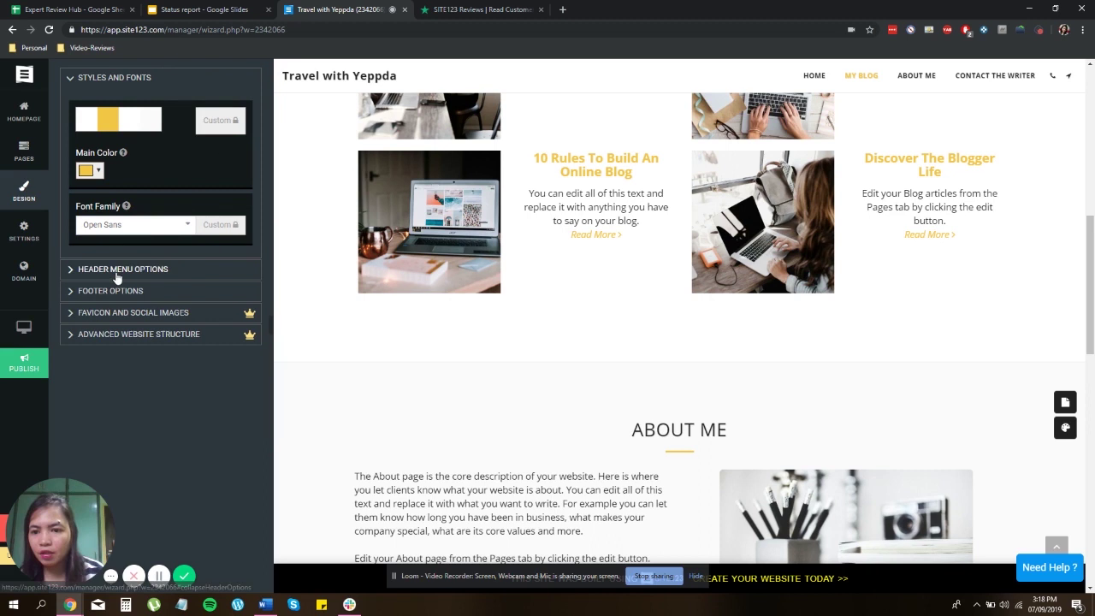
pyautogui.click(89, 272)
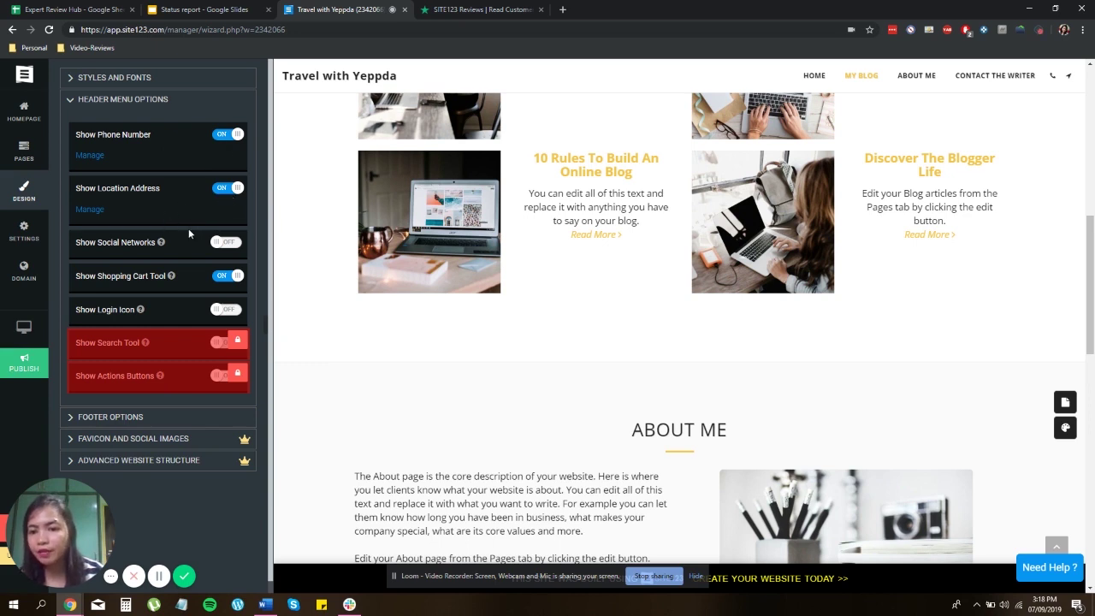
# - Review the header menu and footer options in the design settings, including the social networks setting
pyautogui.scroll(-1, 186, 234)
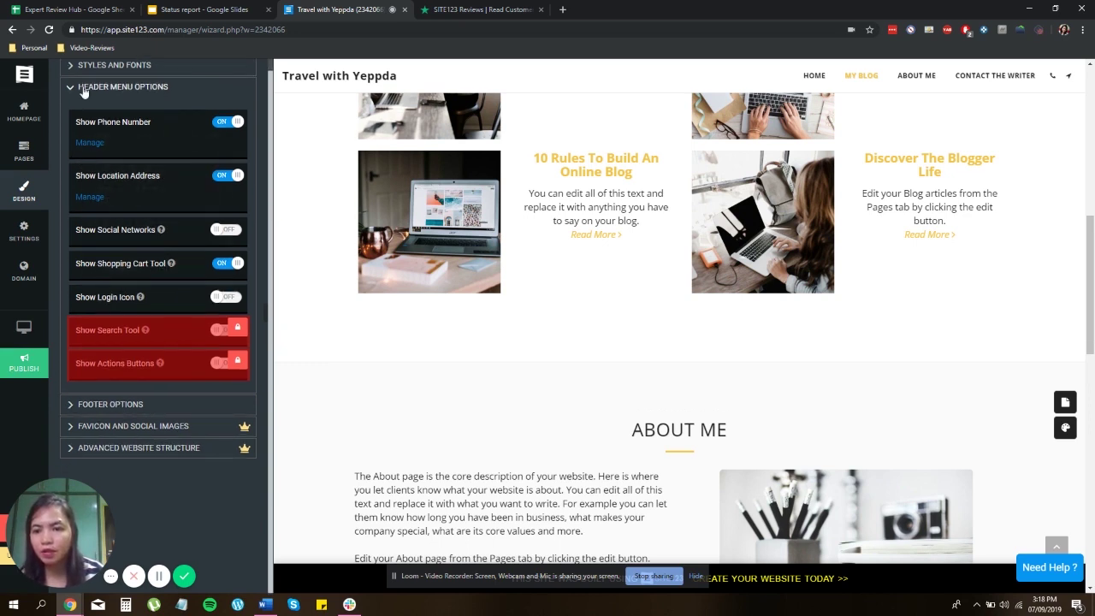
pyautogui.click(83, 89)
pyautogui.click(136, 122)
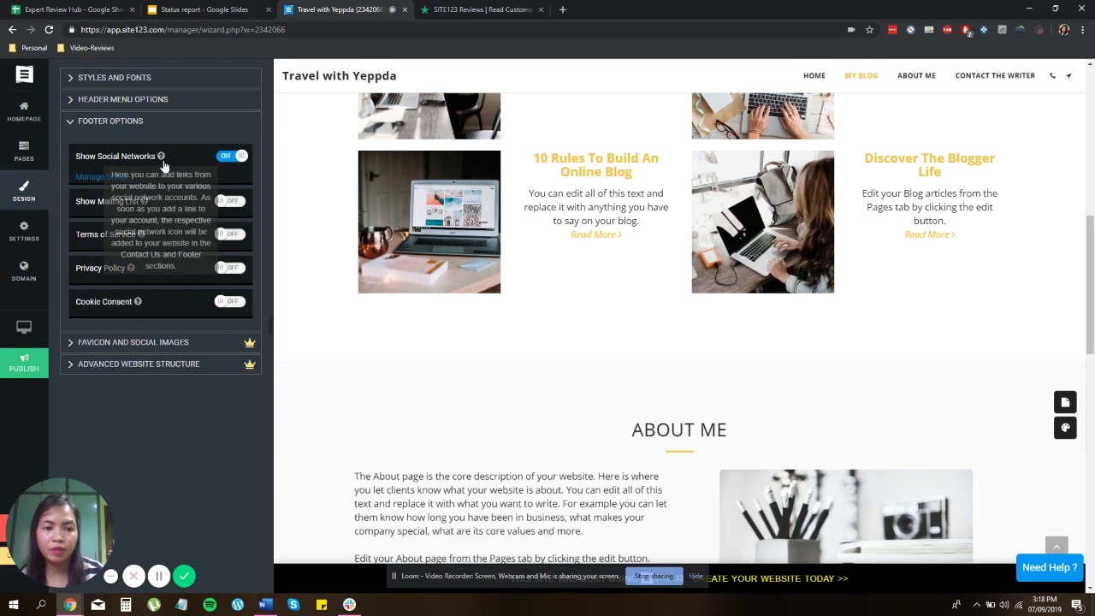
pyautogui.click(71, 123)
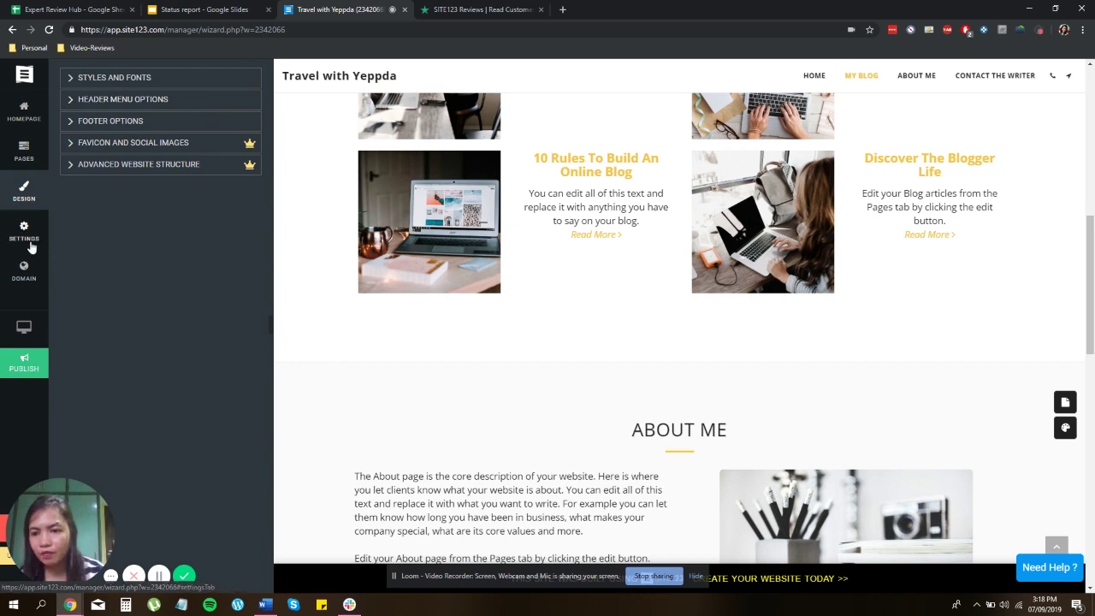
# - Review the website type choices and the search engine optimization section in the site settings
pyautogui.click(27, 239)
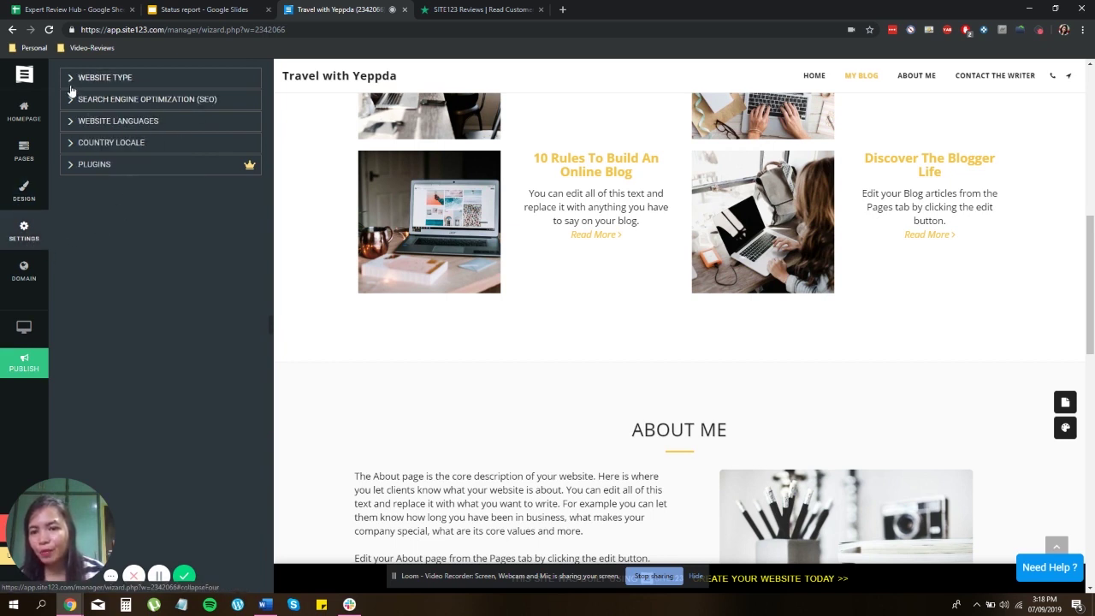
pyautogui.click(71, 82)
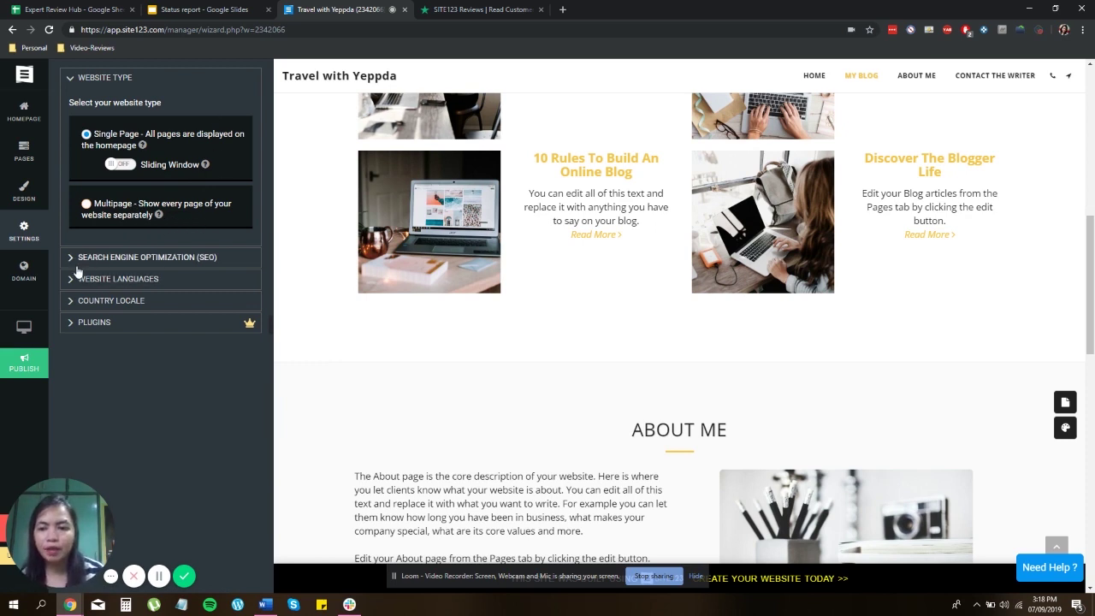
pyautogui.click(90, 257)
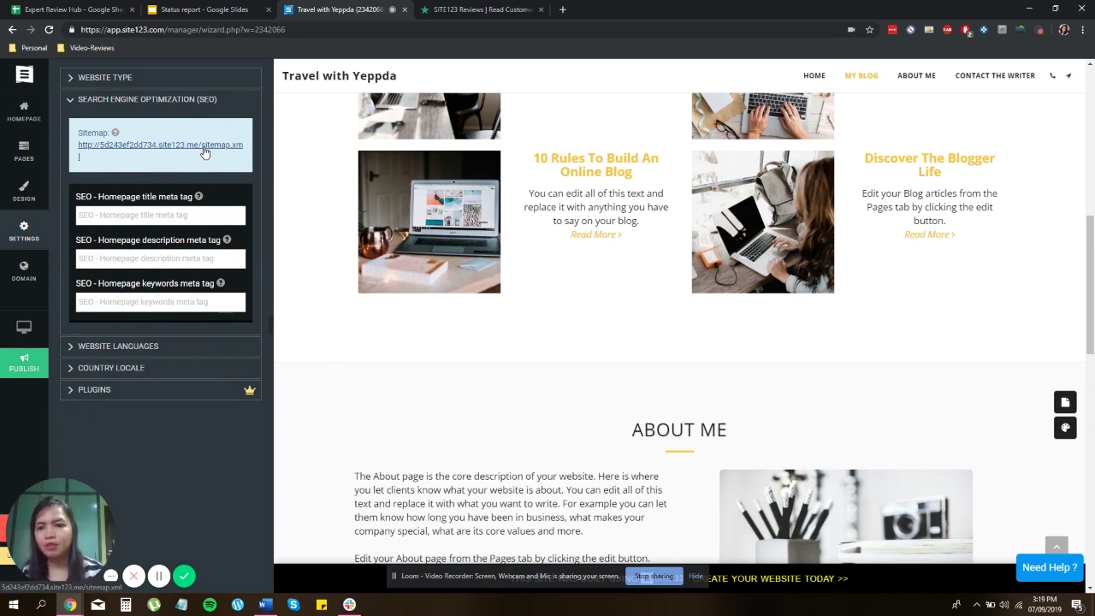
# - Try "seo" as the homepage title meta tag and clear the text again
pyautogui.click(143, 214)
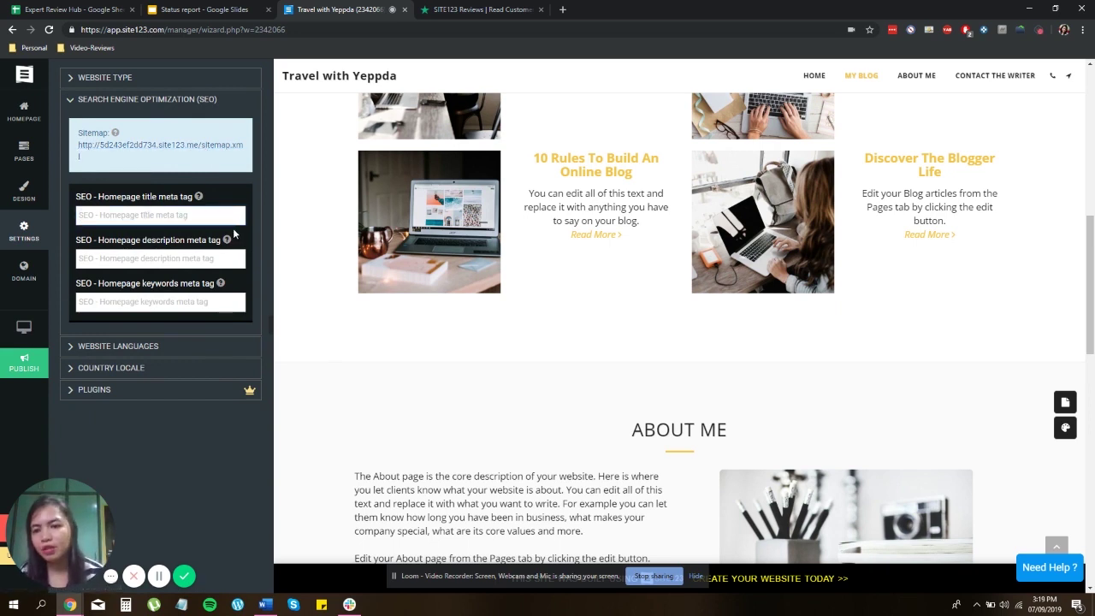
pyautogui.write('Seo')
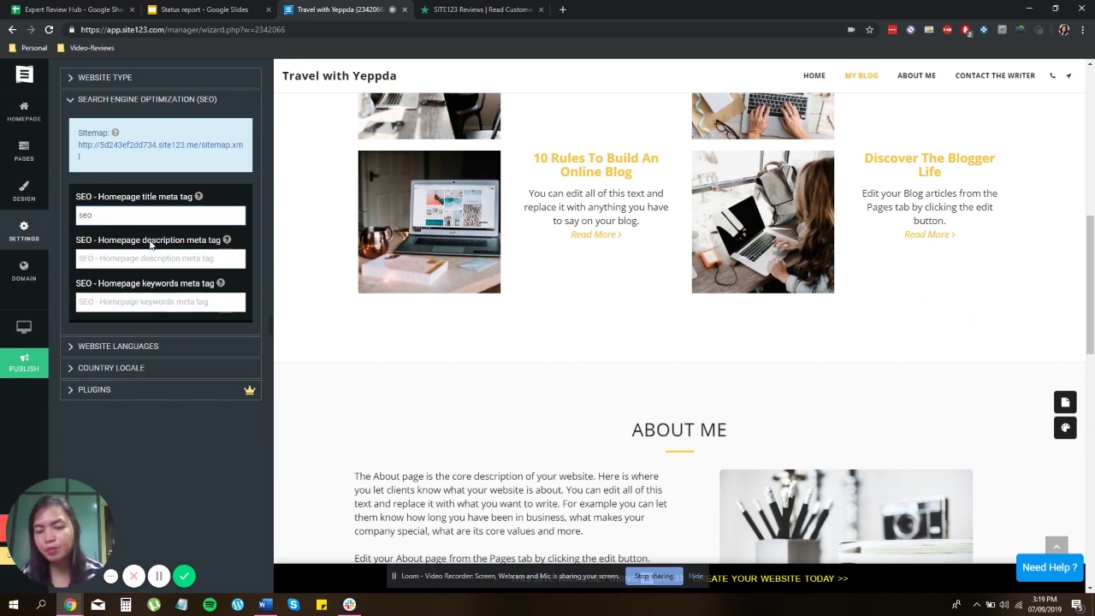
pyautogui.click(151, 247)
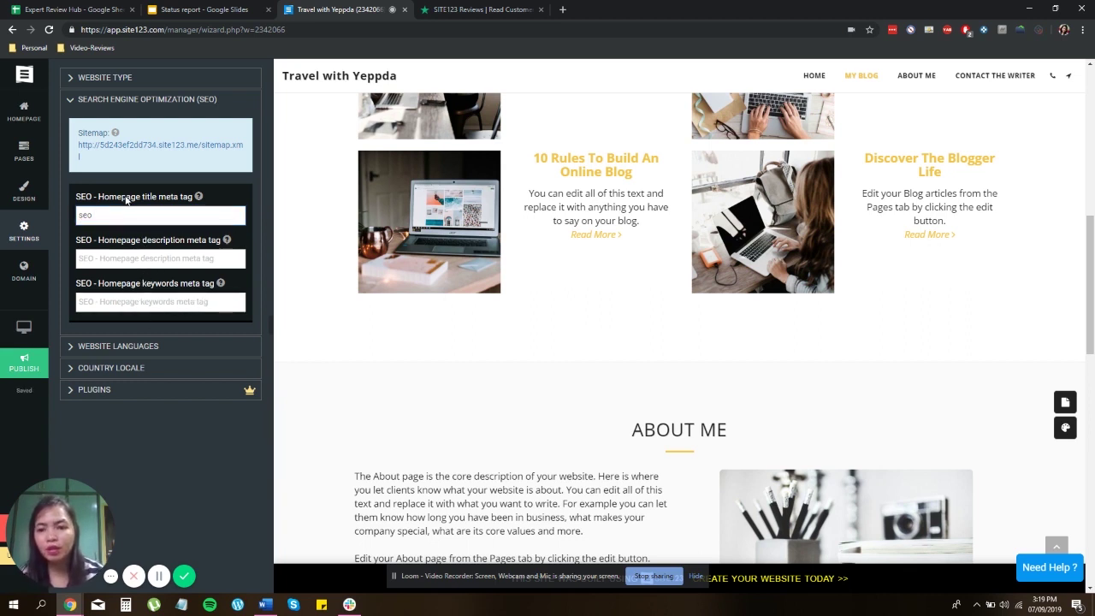
pyautogui.moveTo(127, 215); pyautogui.dragTo(77, 215)
pyautogui.press('BackSpace')
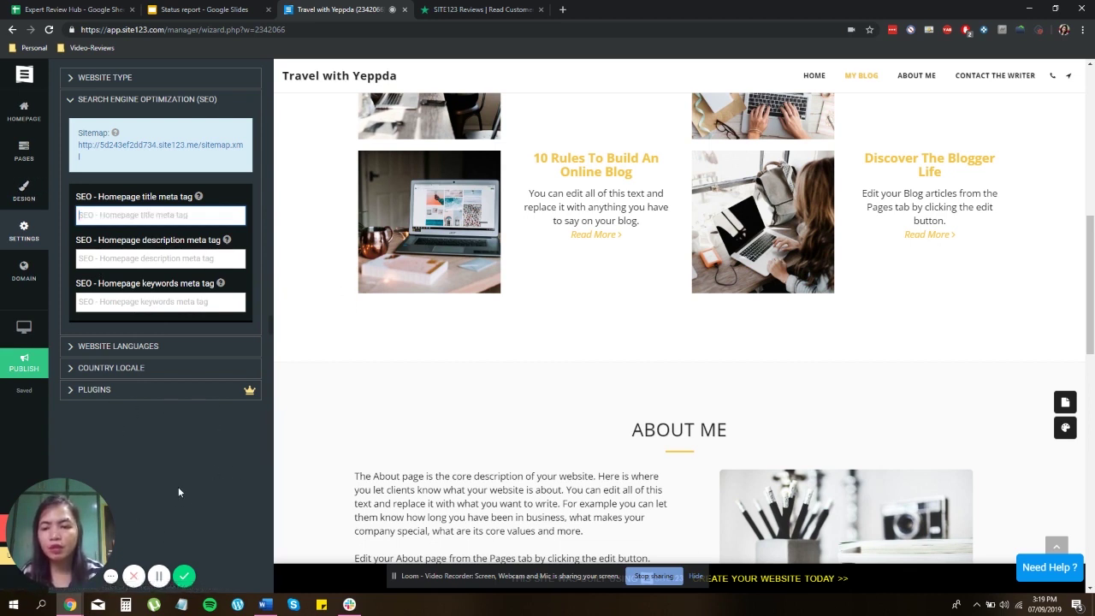
# - Review the website language settings and the available choices for Language and Region
pyautogui.click(134, 349)
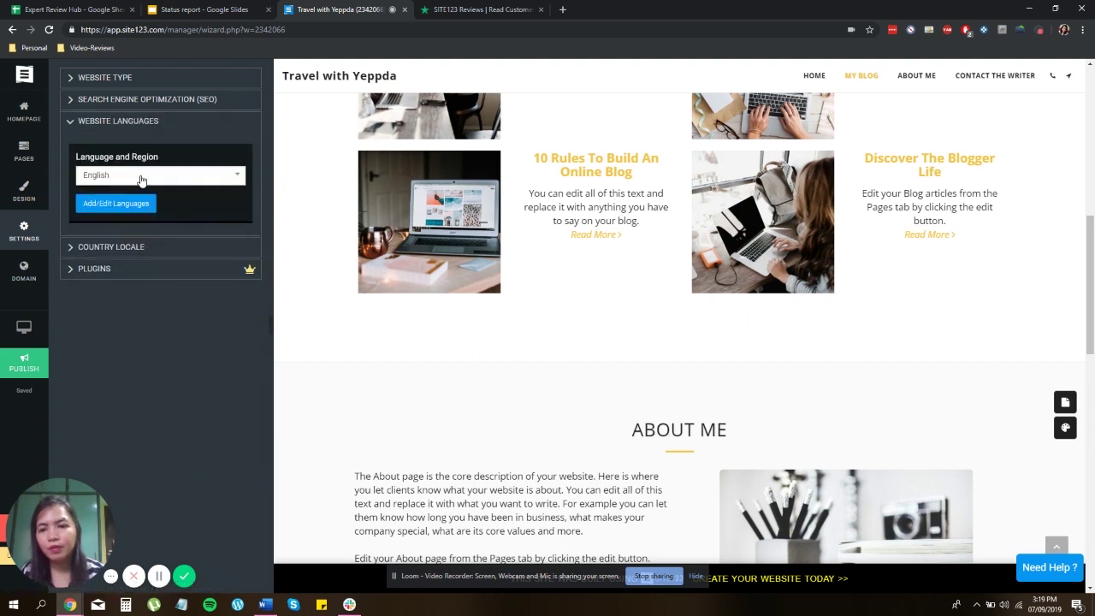
pyautogui.click(137, 178)
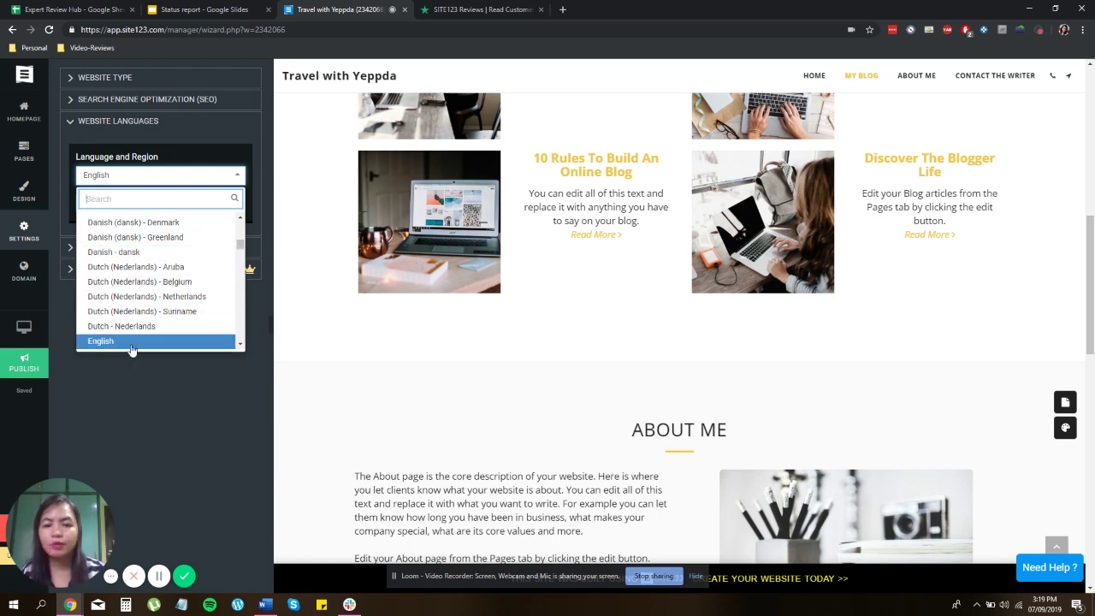
pyautogui.click(144, 368)
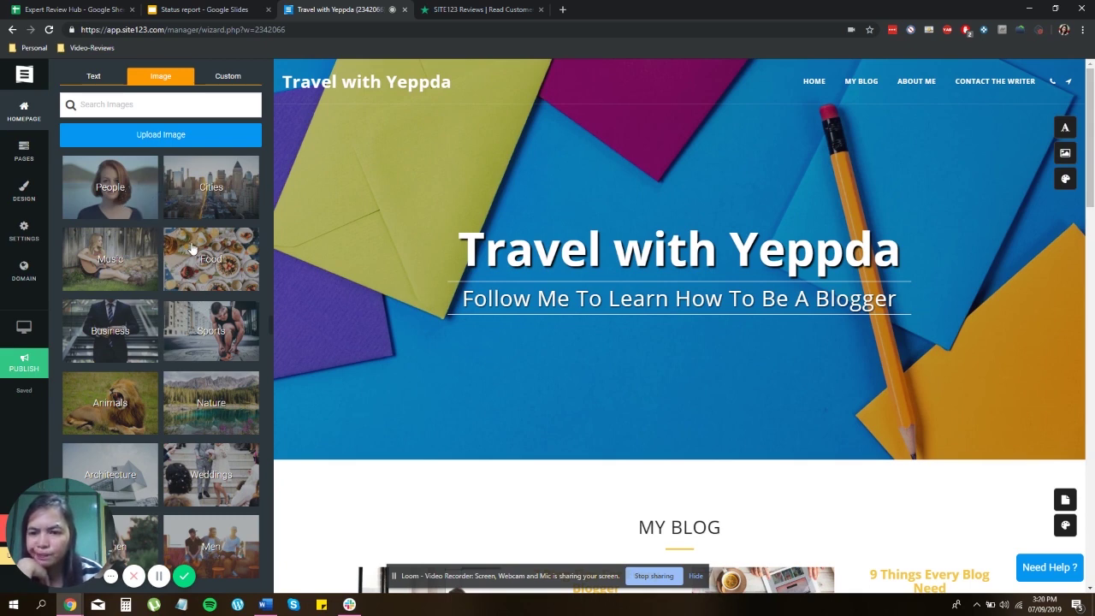
# - Browse the Nature image category and set the homepage background to the photo looking up through the forest trees
pyautogui.click(213, 405)
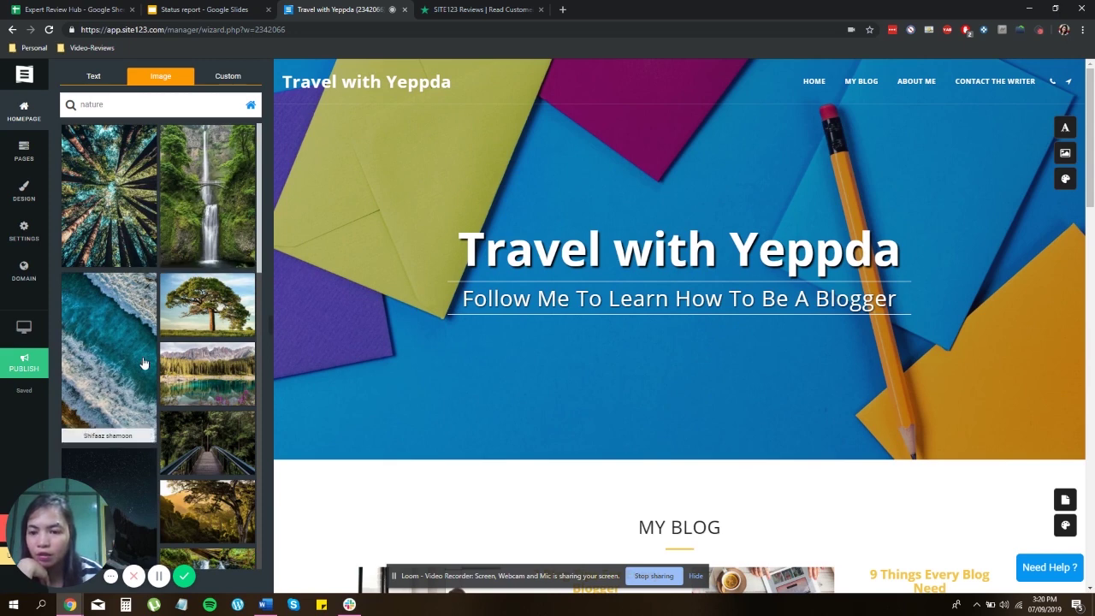
pyautogui.scroll(-2, 214, 394)
pyautogui.scroll(-3, 216, 392)
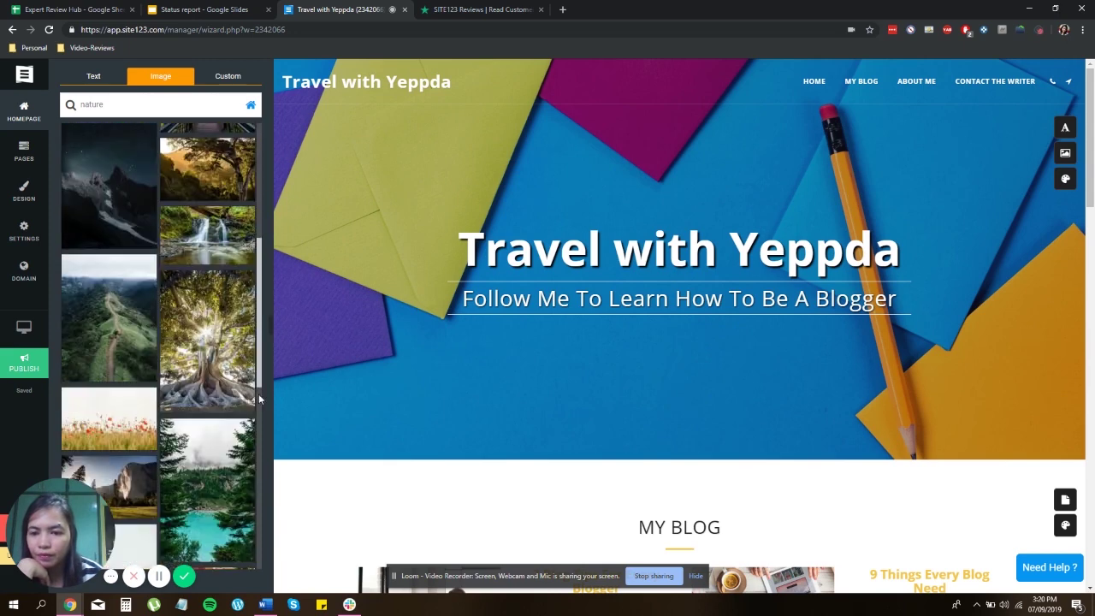
pyautogui.scroll(-3, 208, 321)
pyautogui.scroll(-10, 214, 257)
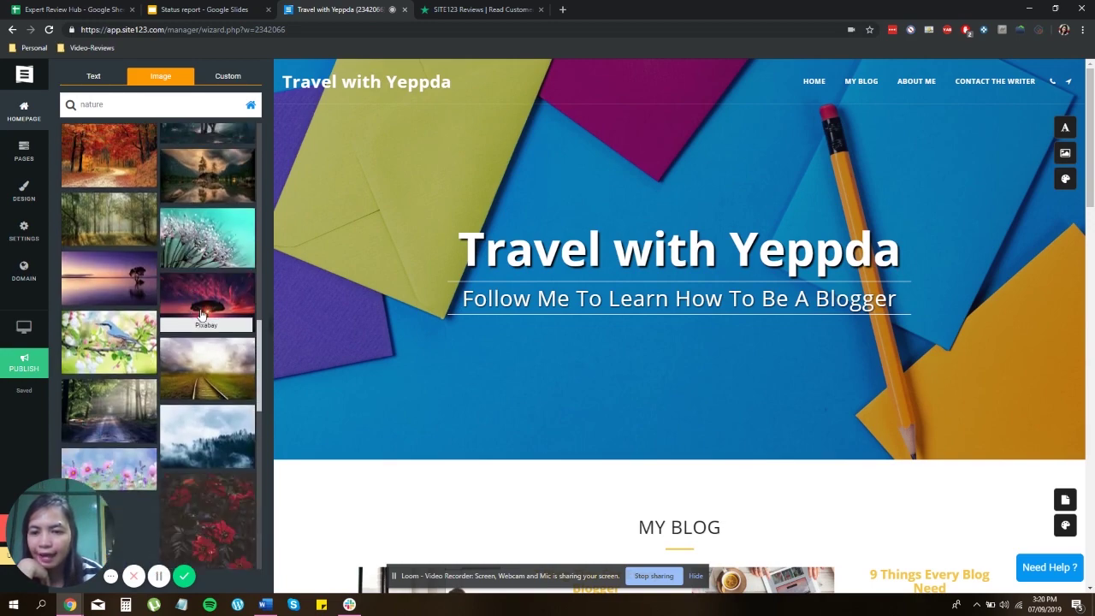
pyautogui.scroll(-10, 201, 315)
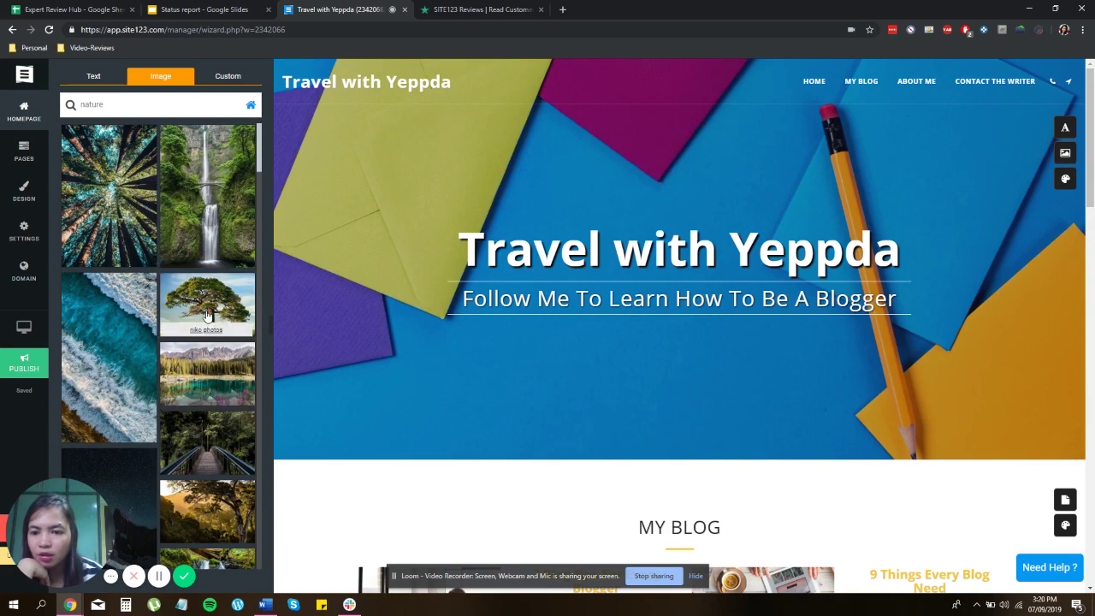
pyautogui.scroll(-10, 189, 289)
pyautogui.scroll(-10, 190, 290)
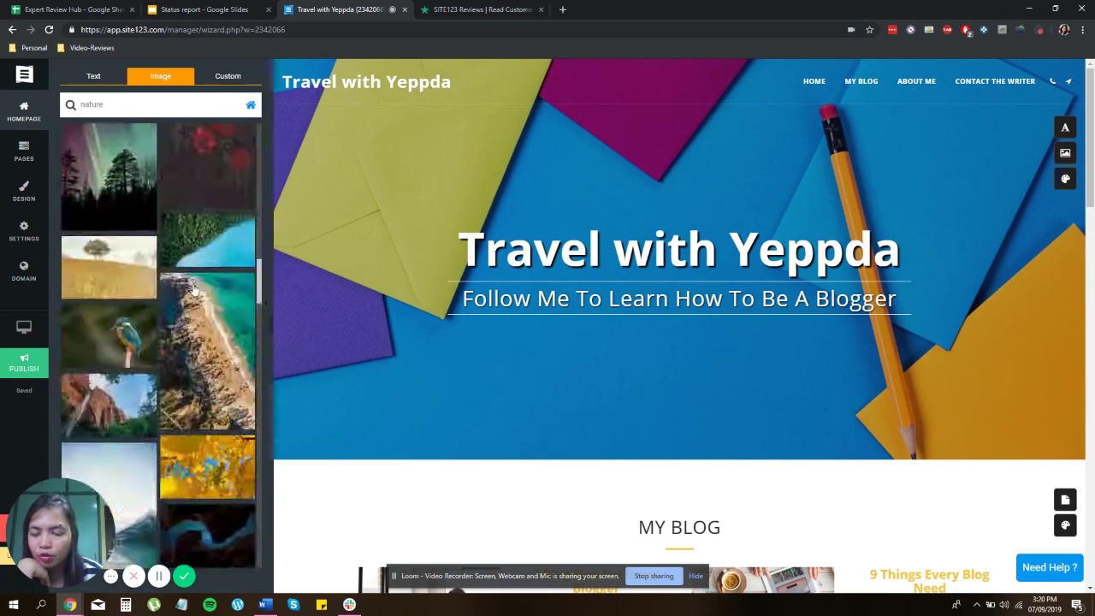
pyautogui.scroll(-10, 192, 367)
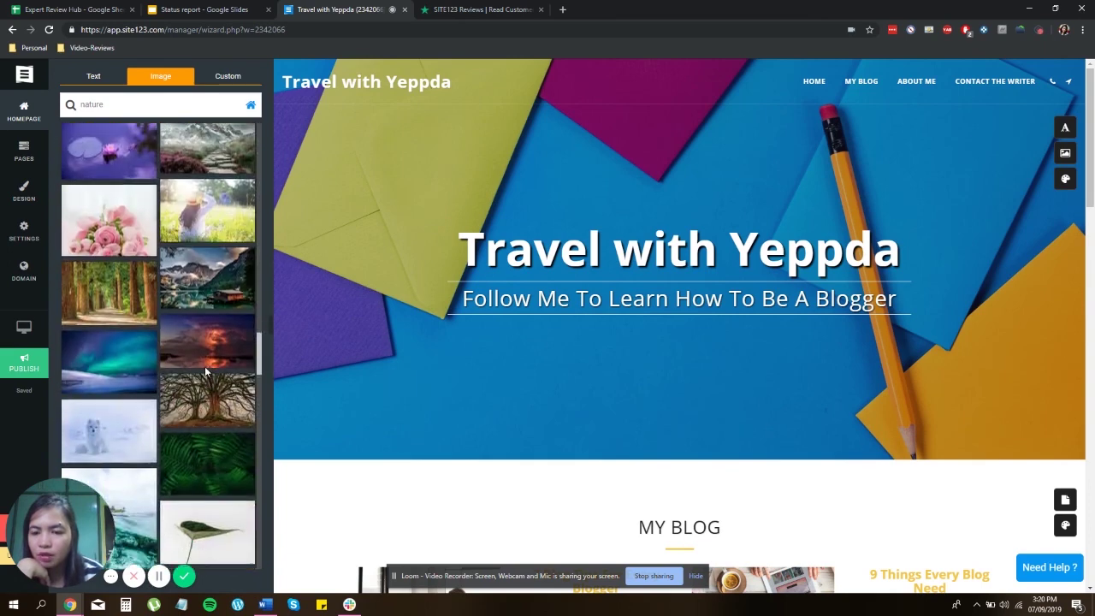
pyautogui.scroll(1, 204, 366)
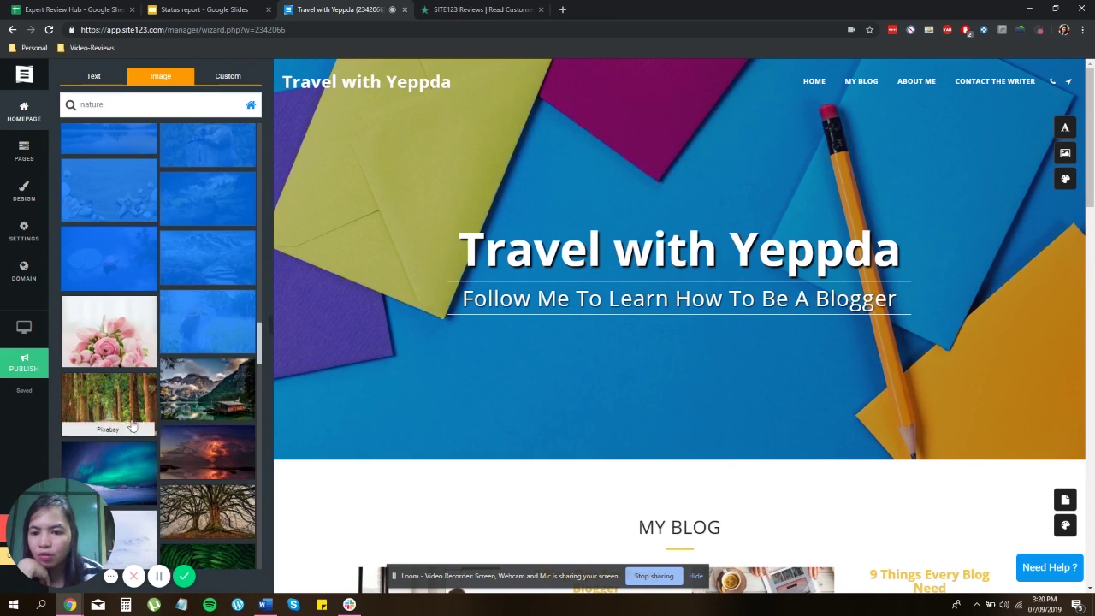
pyautogui.scroll(-2, 209, 393)
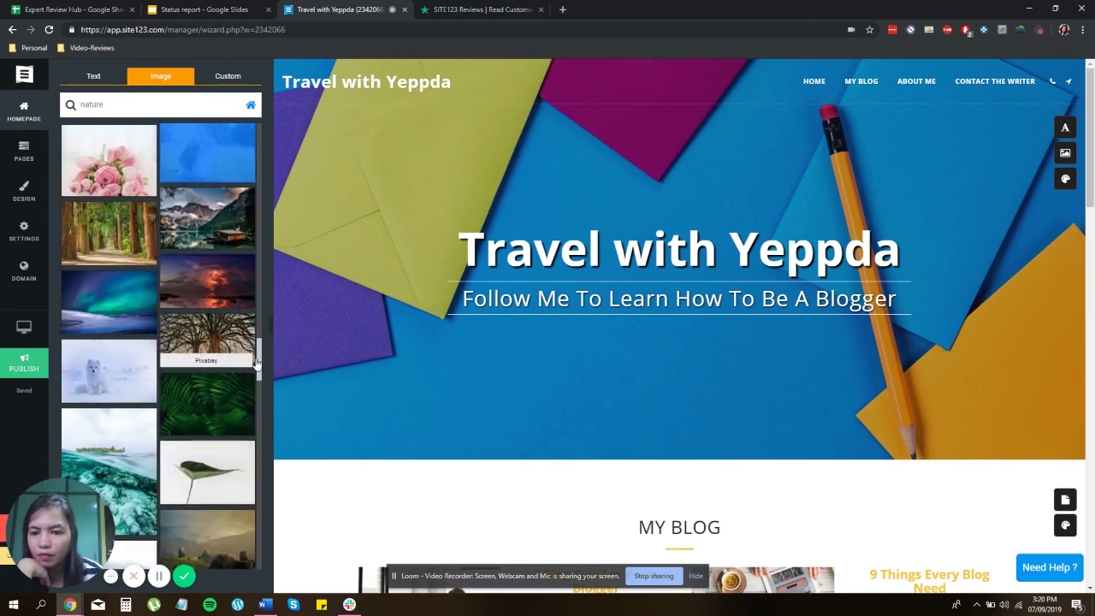
pyautogui.scroll(10, 264, 263)
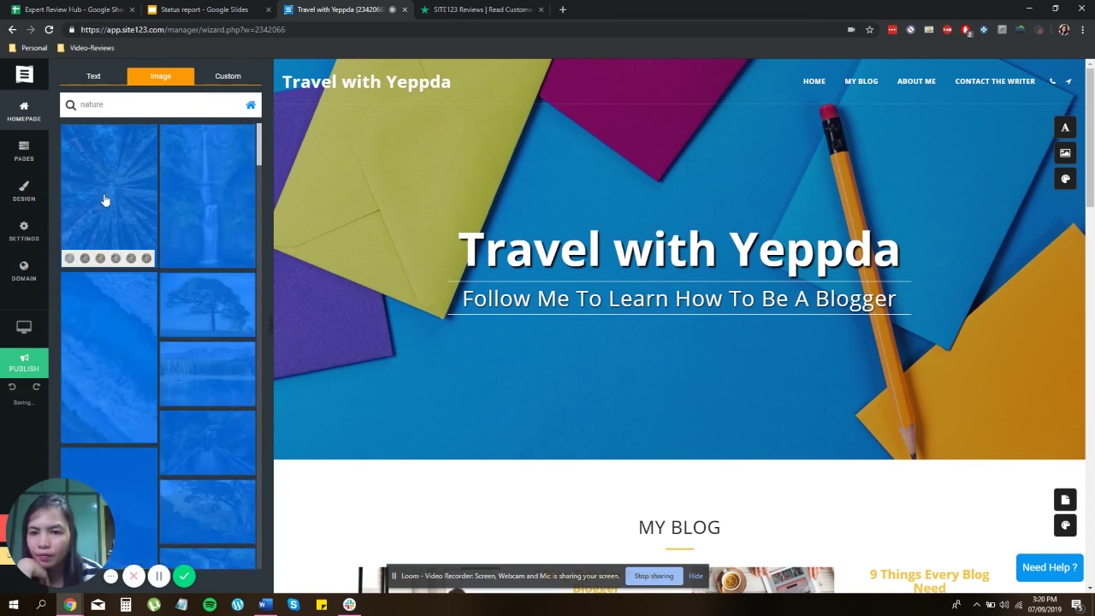
pyautogui.click(106, 200)
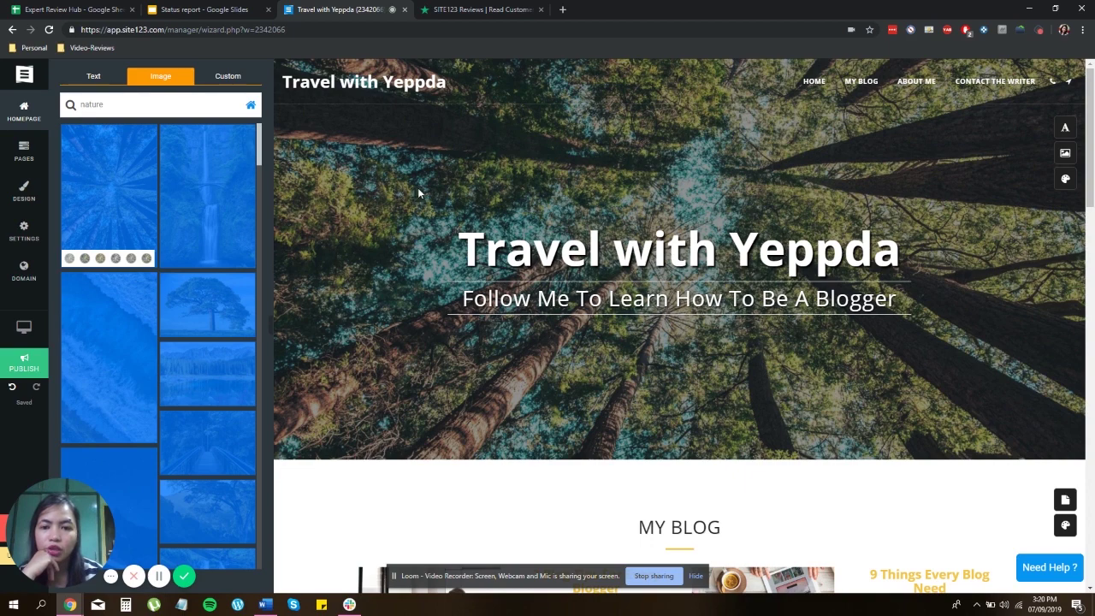
# - Try several preset filters on the homepage's forest background image
pyautogui.click(221, 78)
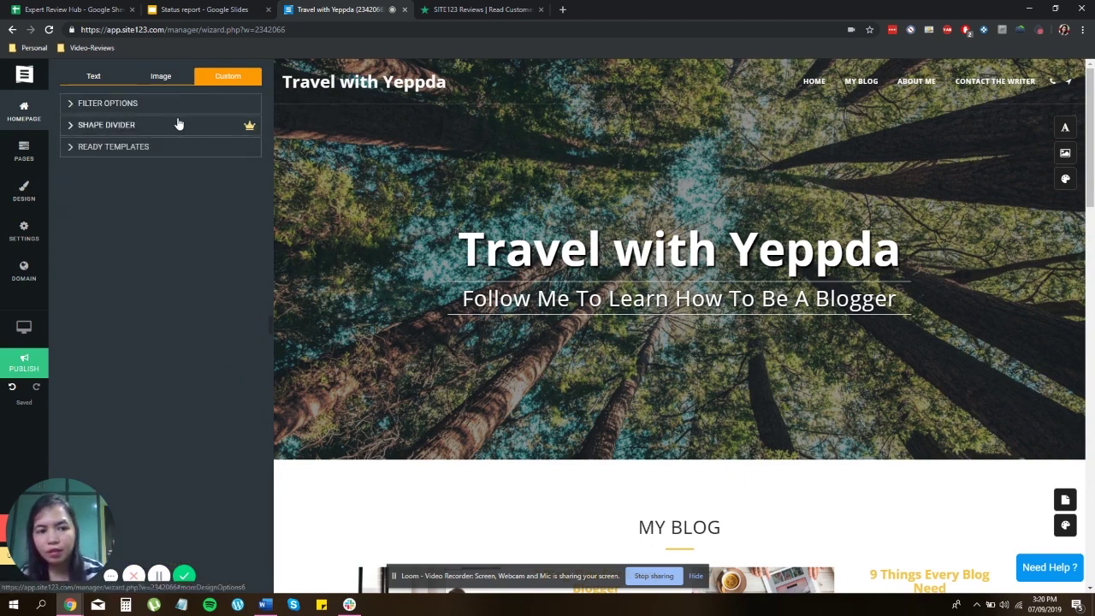
pyautogui.click(75, 104)
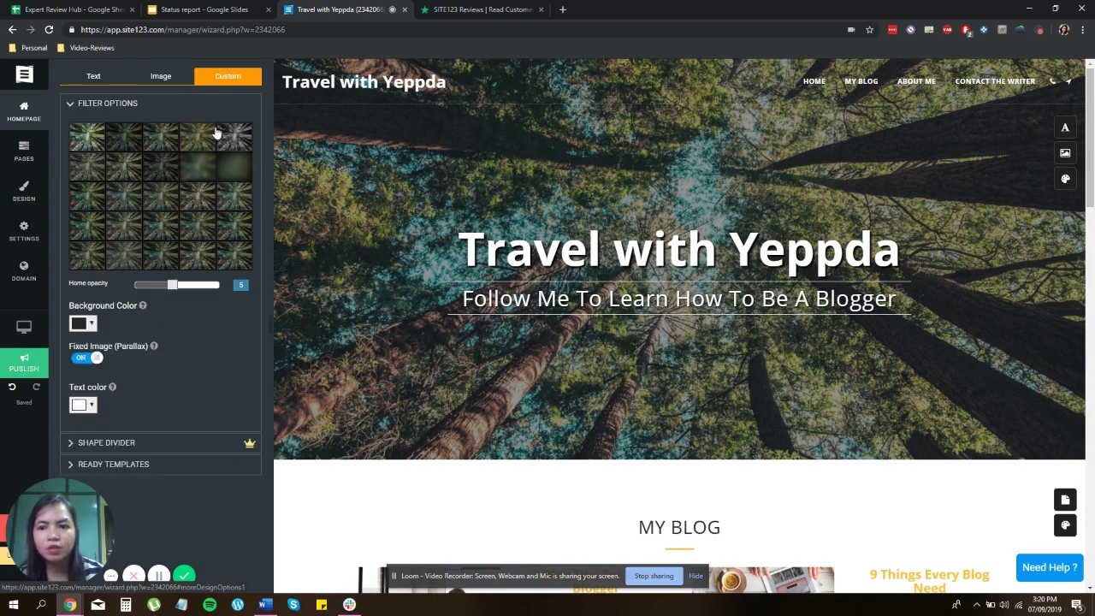
pyautogui.click(111, 141)
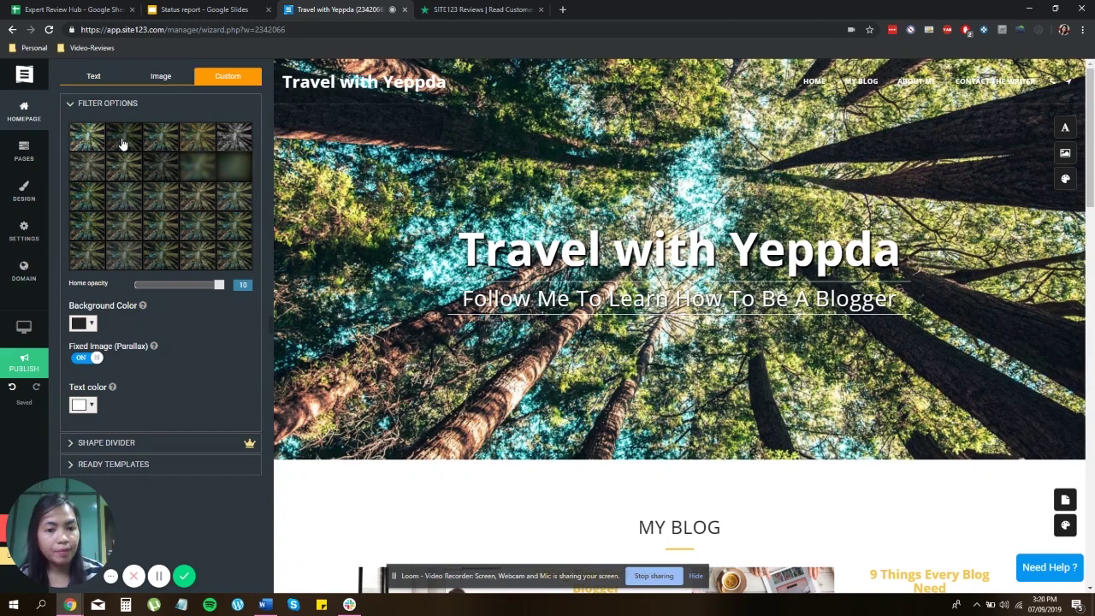
pyautogui.click(157, 156)
pyautogui.click(178, 159)
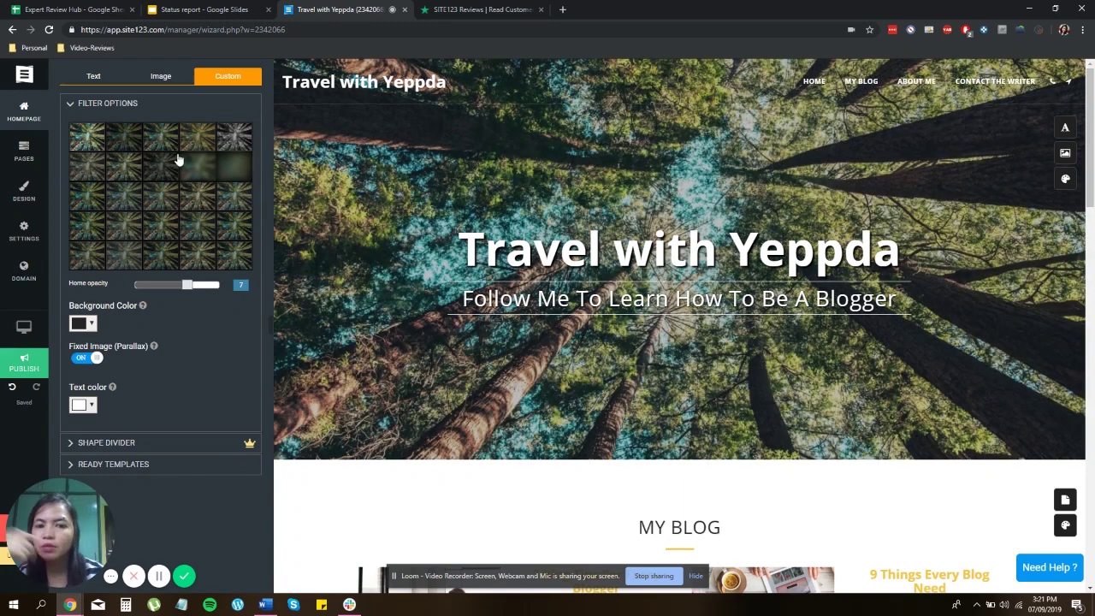
pyautogui.click(197, 215)
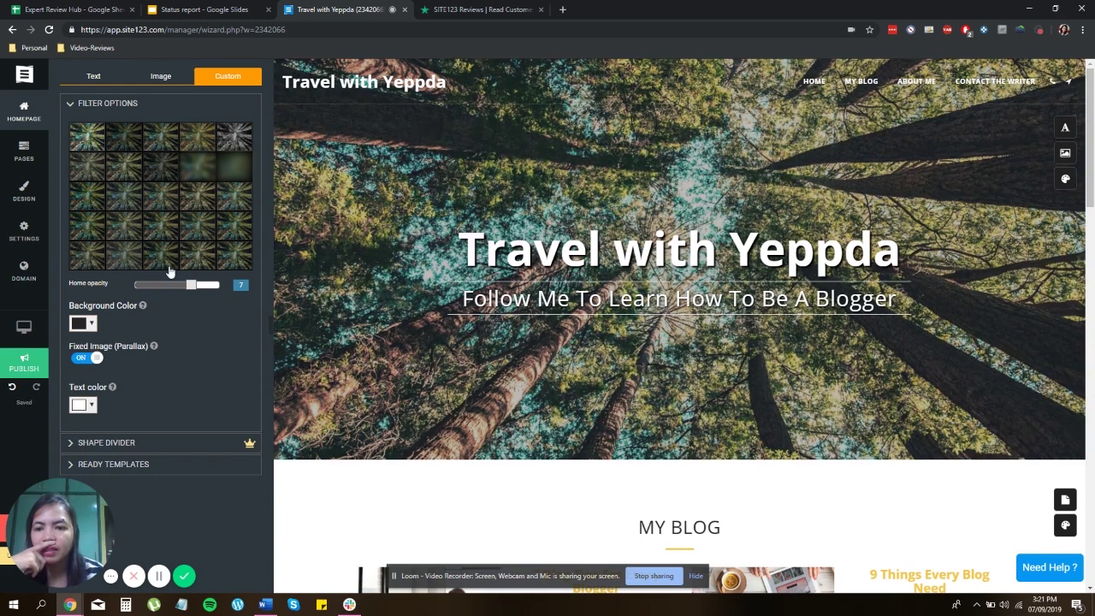
pyautogui.click(137, 144)
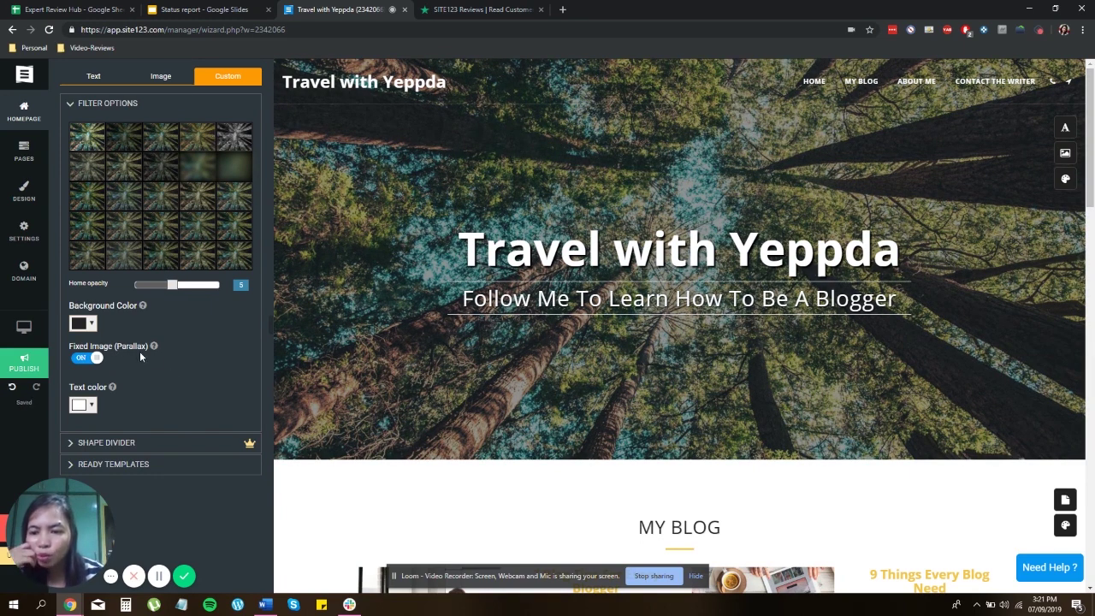
# - Review the homepage shape divider options and return to the image library to look over the nature photos and categories
pyautogui.click(157, 442)
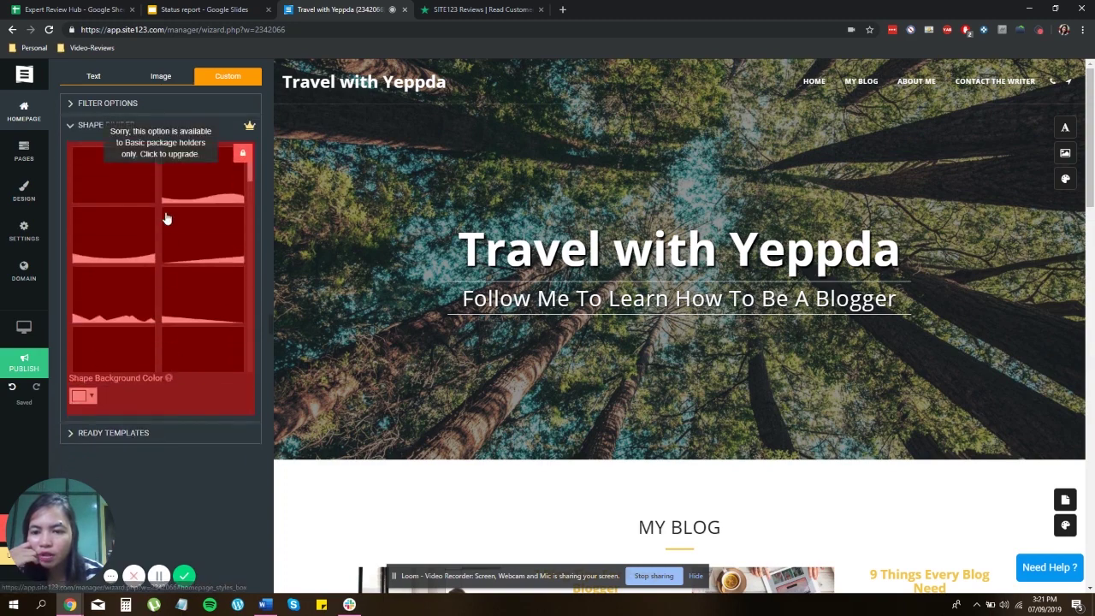
pyautogui.click(90, 125)
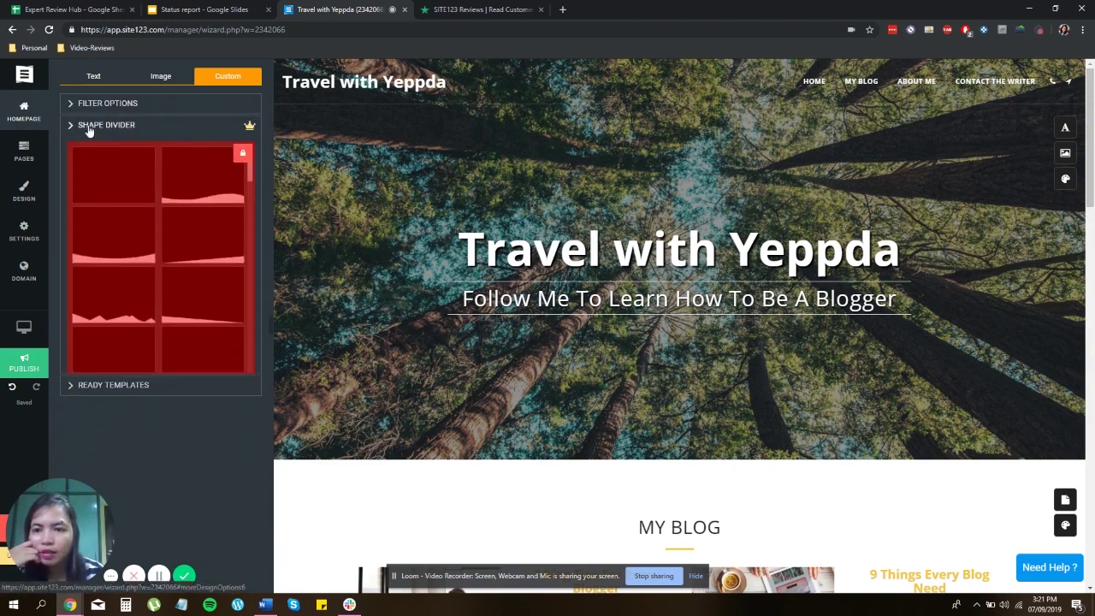
pyautogui.click(74, 104)
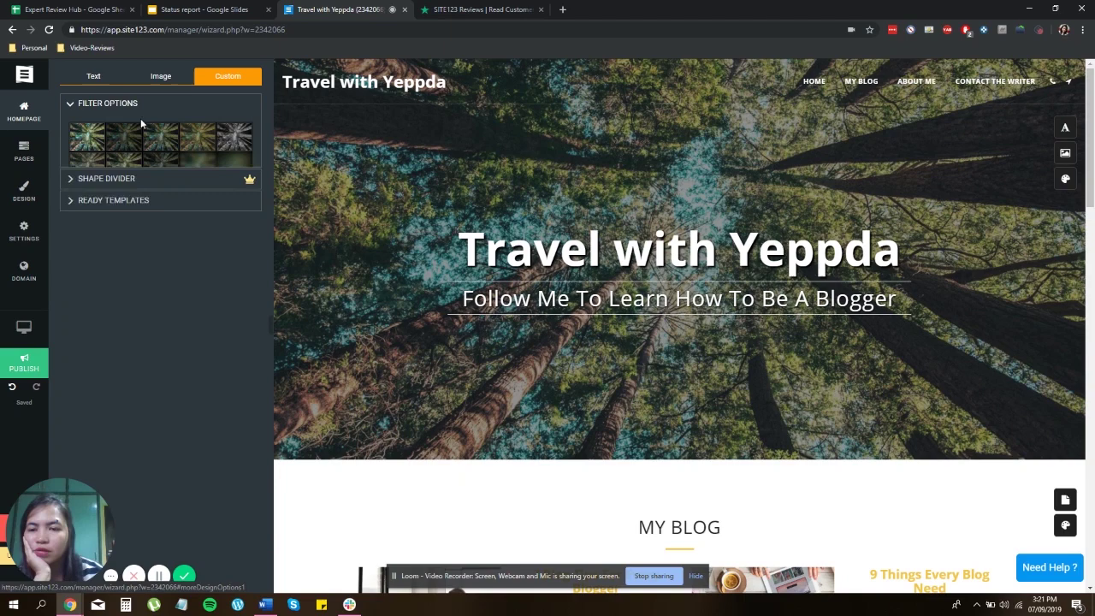
pyautogui.click(158, 79)
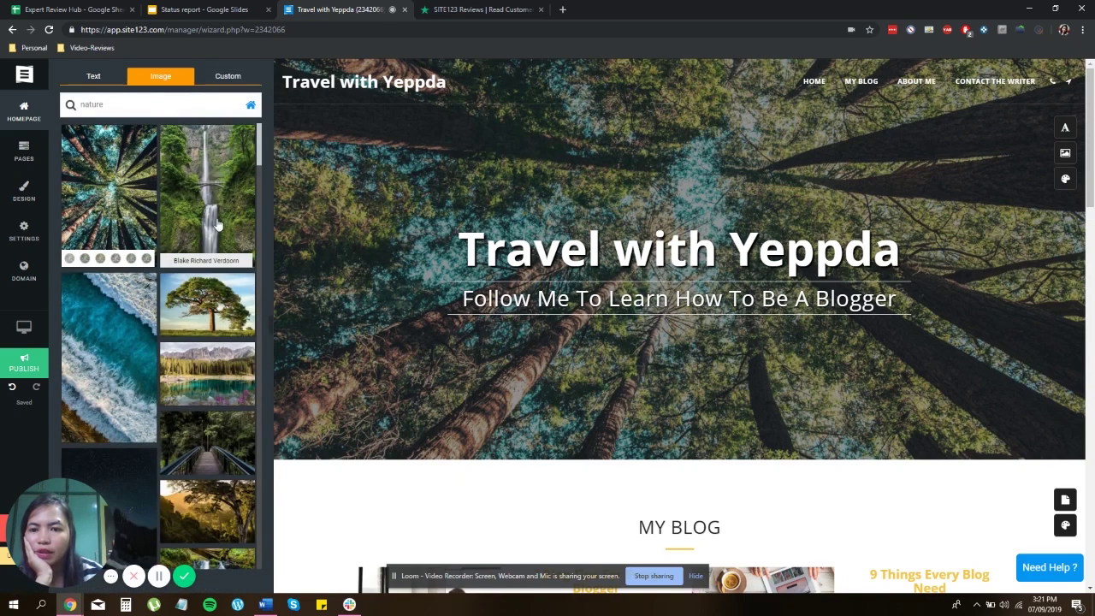
pyautogui.scroll(-3, 230, 247)
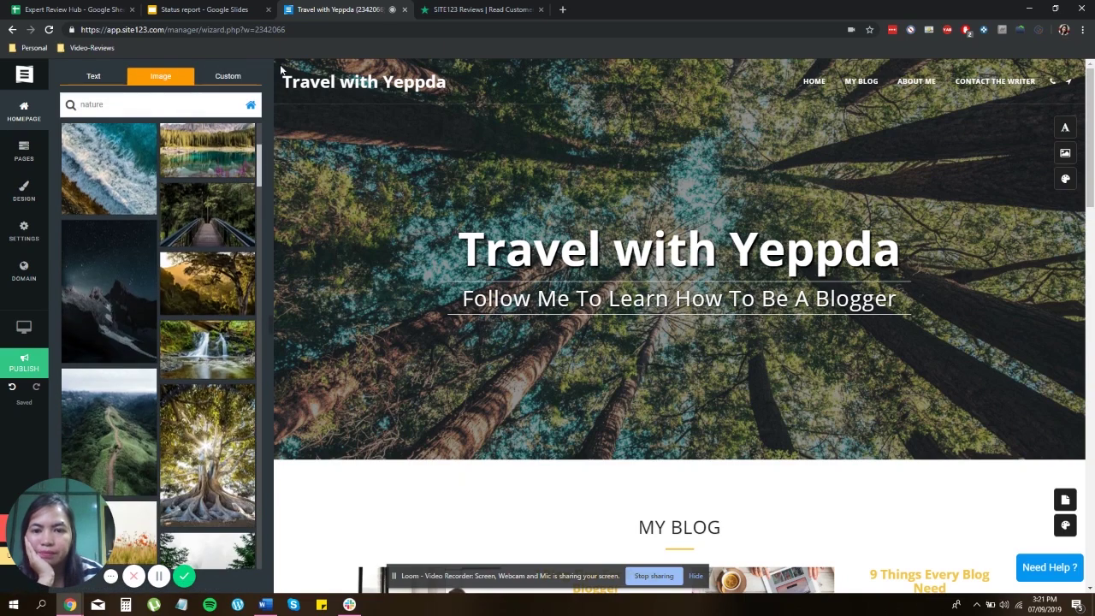
pyautogui.click(362, 199)
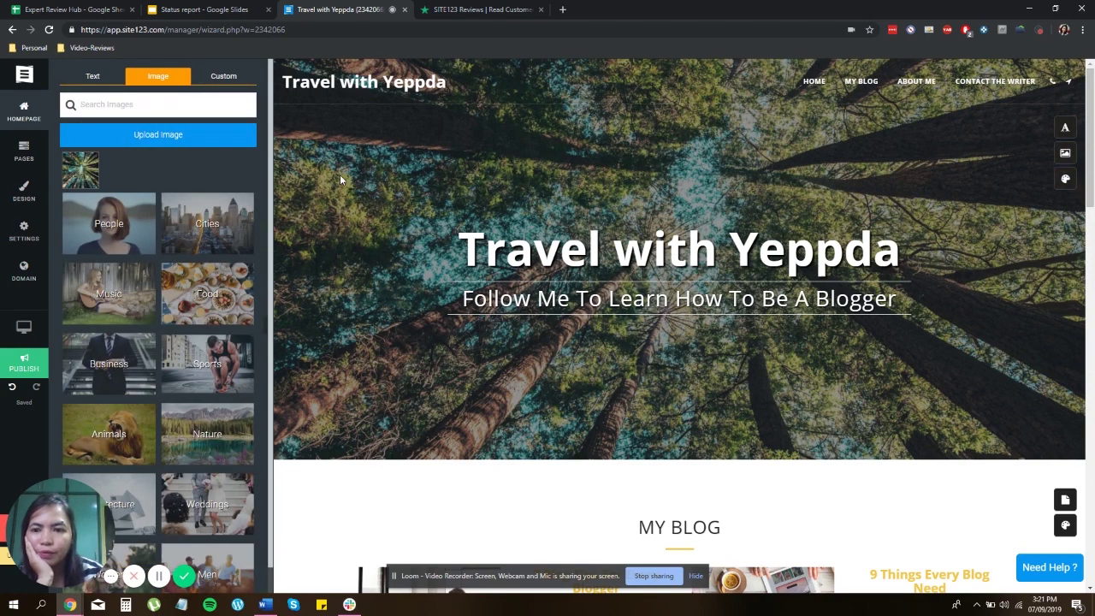
# - Replace the homepage's Title 2 text with "Follow me for more travel discoveries"
pyautogui.click(93, 77)
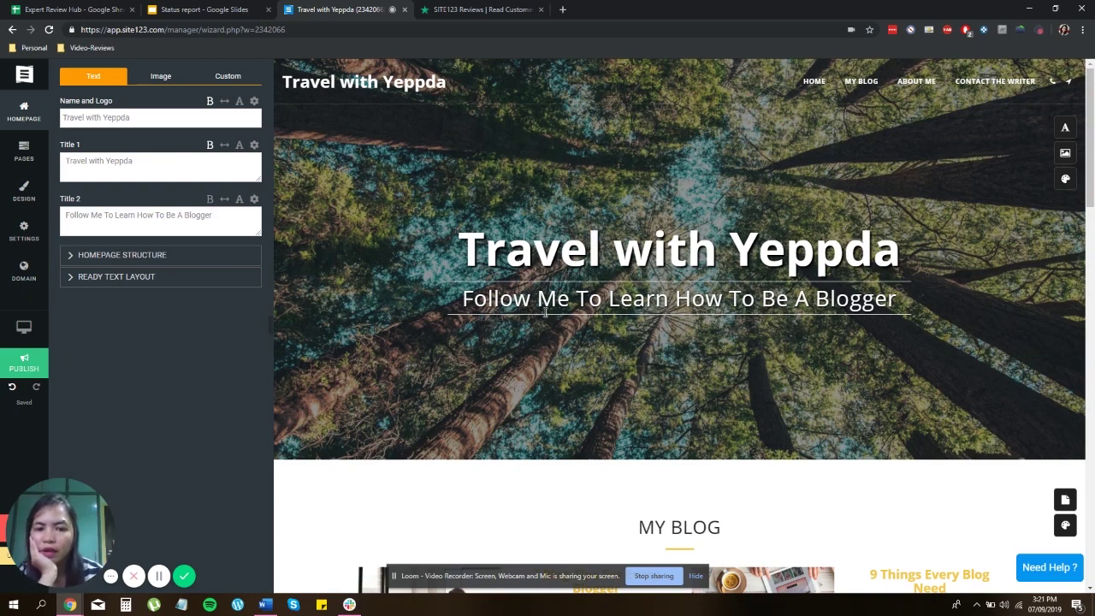
pyautogui.click(572, 311)
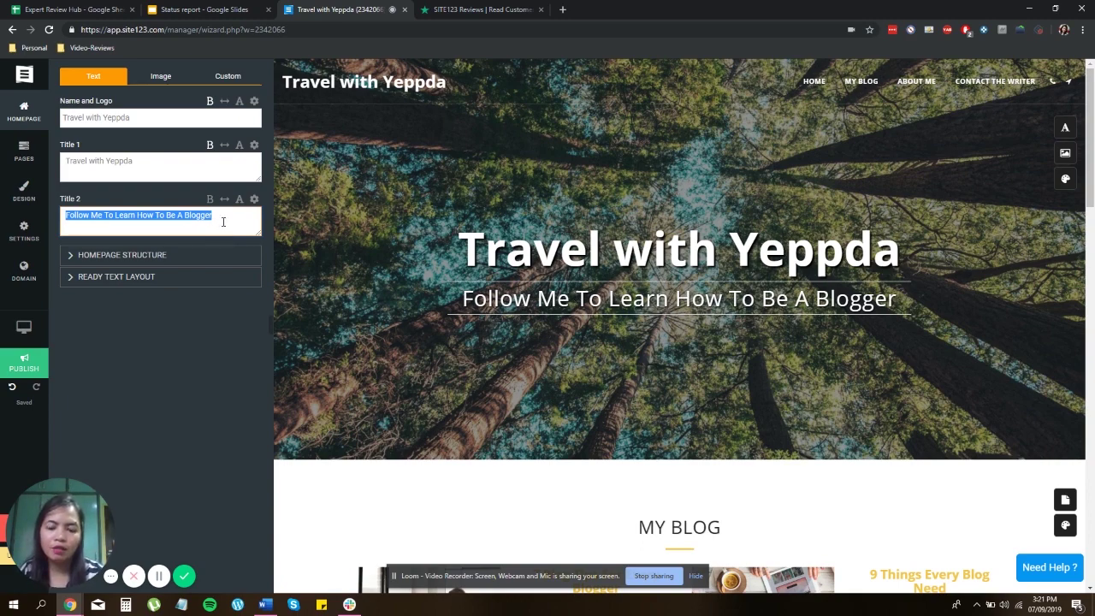
pyautogui.write('Follow me')
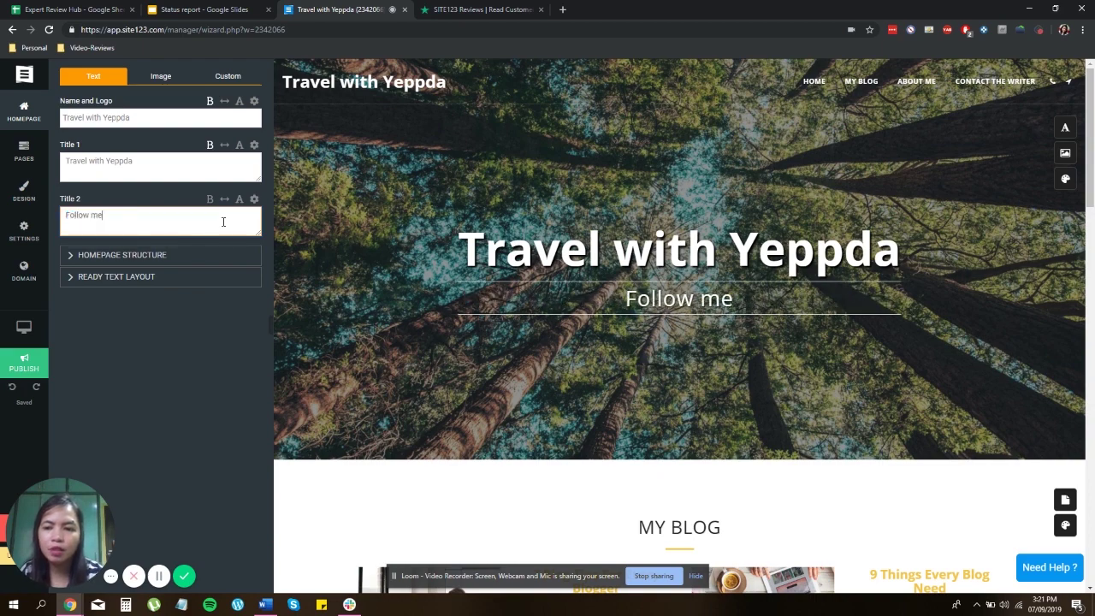
pyautogui.write(' for more')
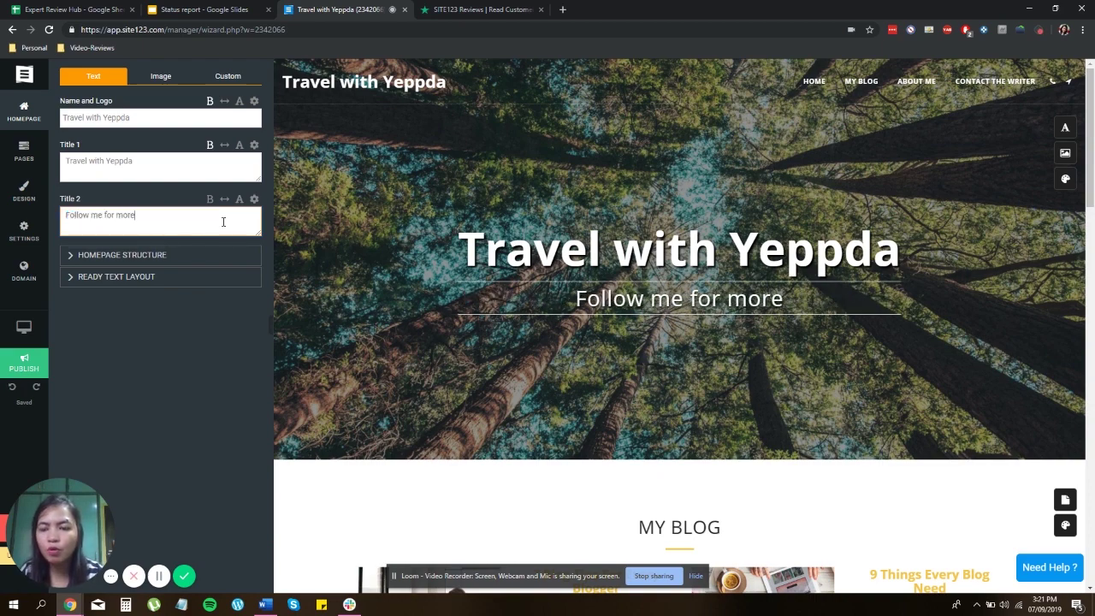
pyautogui.write(' tr')
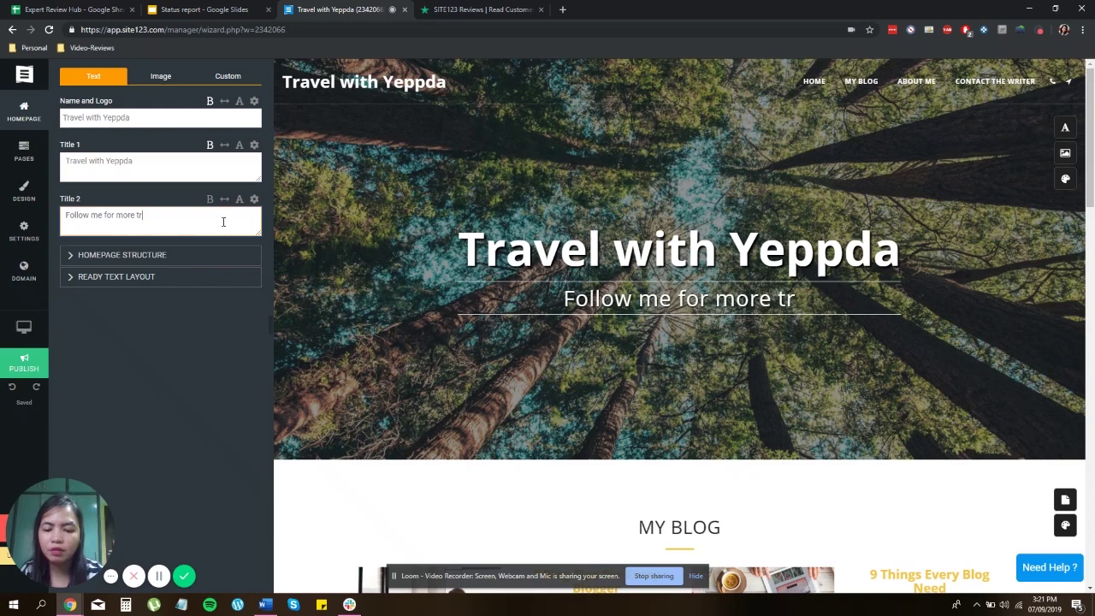
pyautogui.write('avel disco')
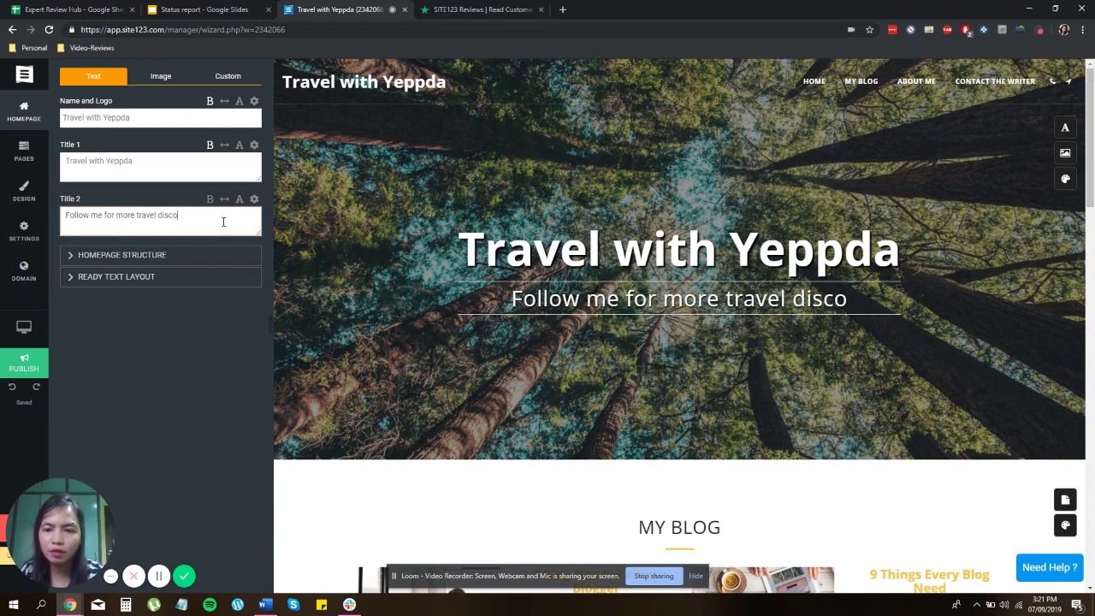
pyautogui.write('veries')
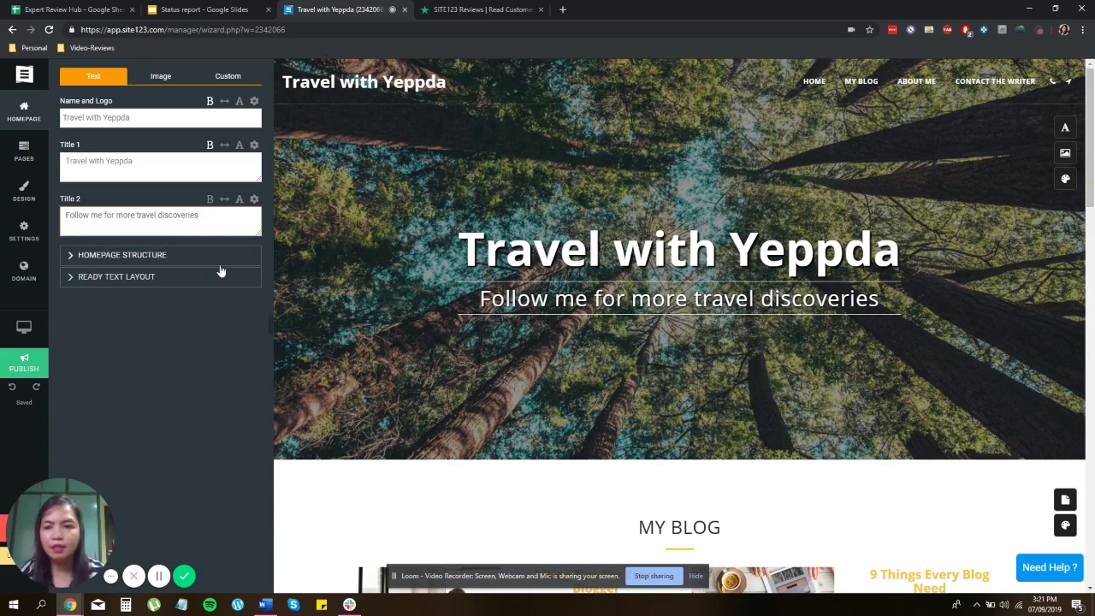
# - Apply the script-font "Best Way To Build a Life" ready text layout to the homepage titles and look over the remaining layouts
pyautogui.click(75, 276)
pyautogui.scroll(-3, 158, 321)
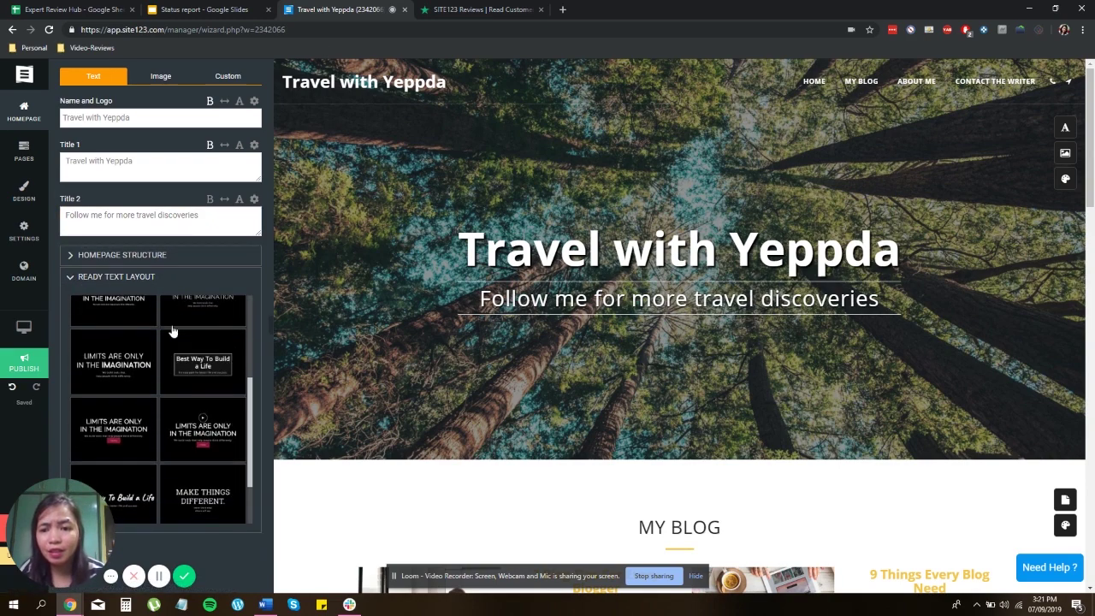
pyautogui.scroll(3, 171, 313)
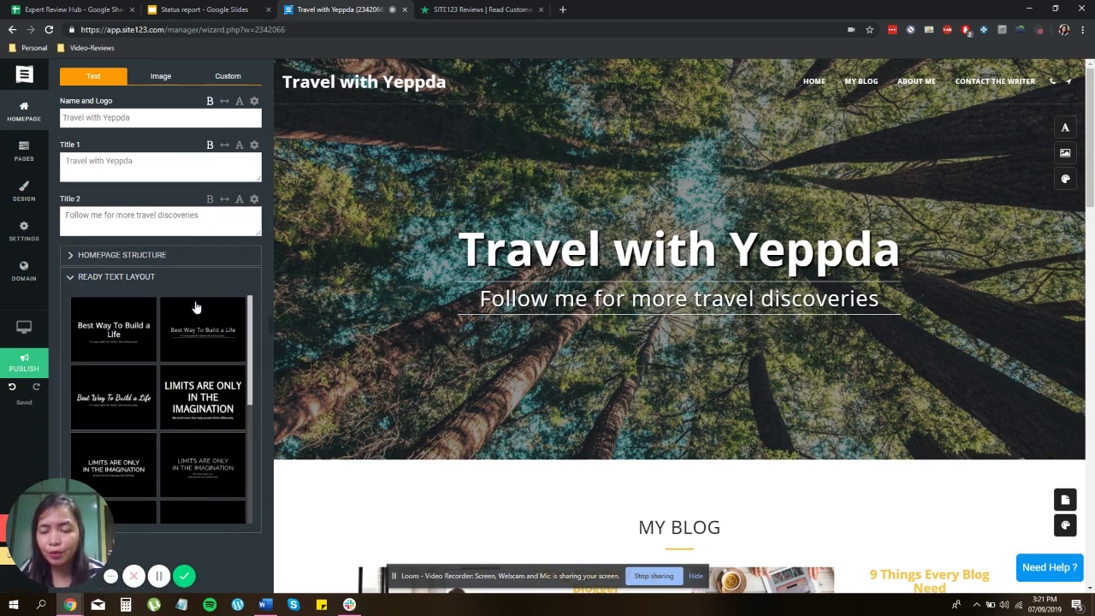
pyautogui.click(107, 404)
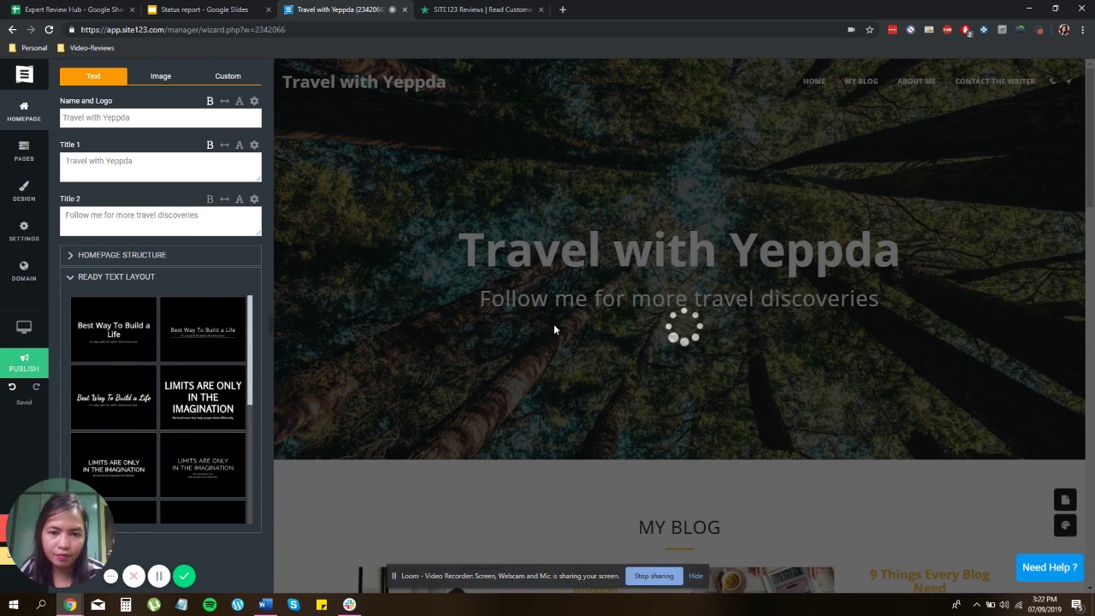
pyautogui.scroll(-5, 158, 376)
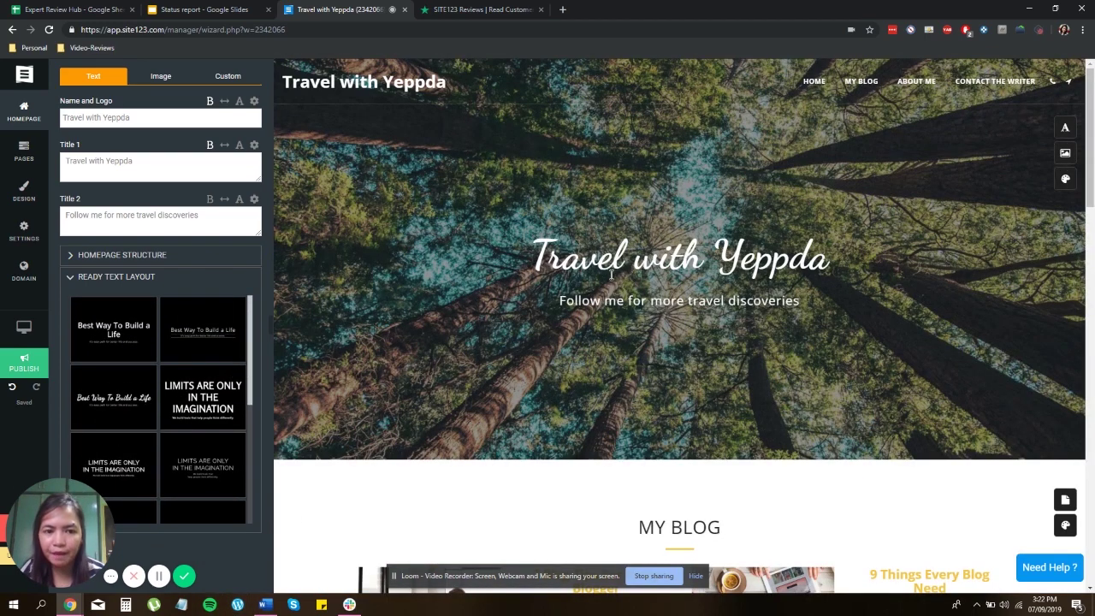
pyautogui.scroll(-5, 154, 376)
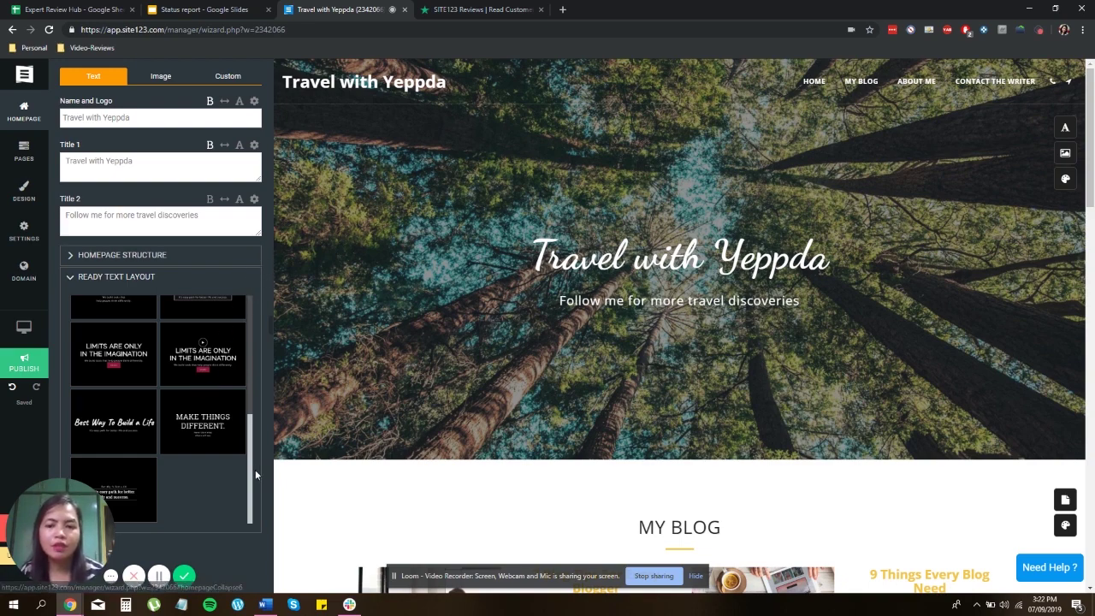
pyautogui.moveTo(255, 470); pyautogui.dragTo(254, 344)
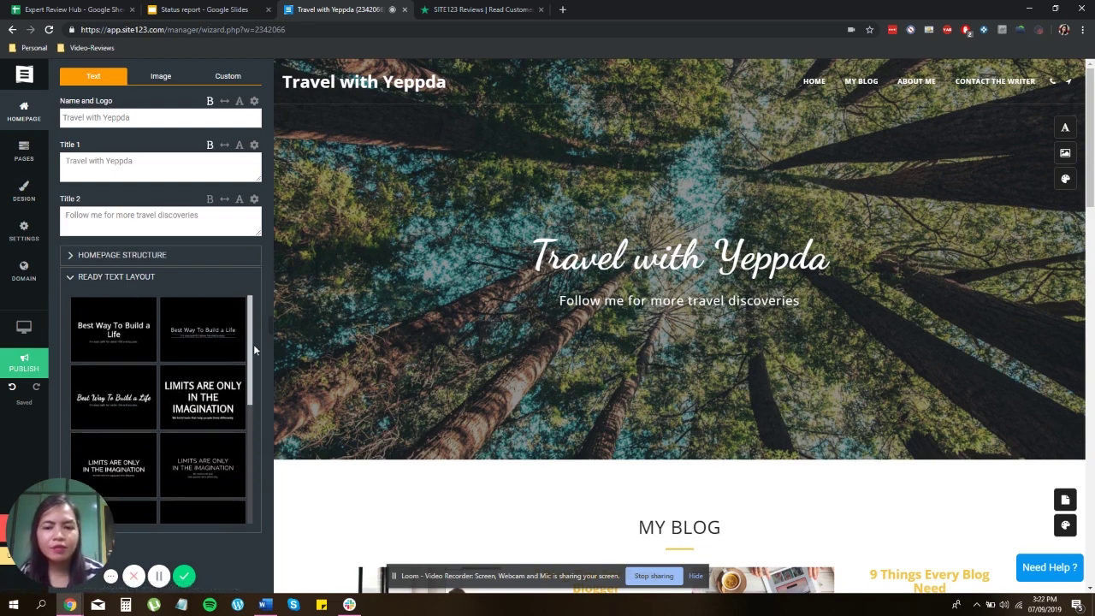
pyautogui.click(105, 278)
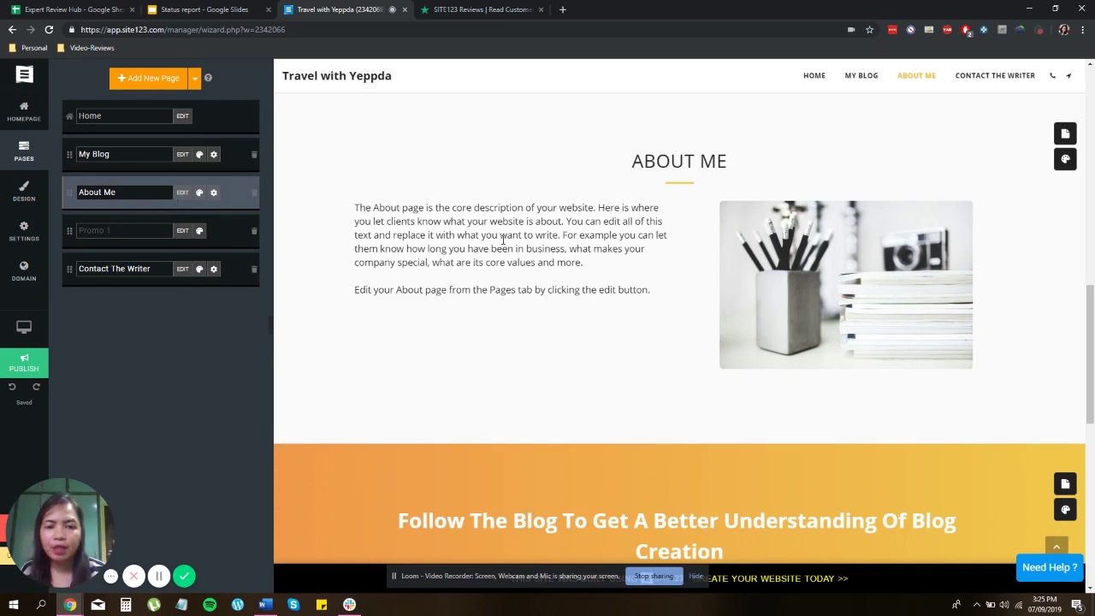
# - Try adding a personal introduction with the blogger's name at the start of the About Me page text
pyautogui.click(182, 194)
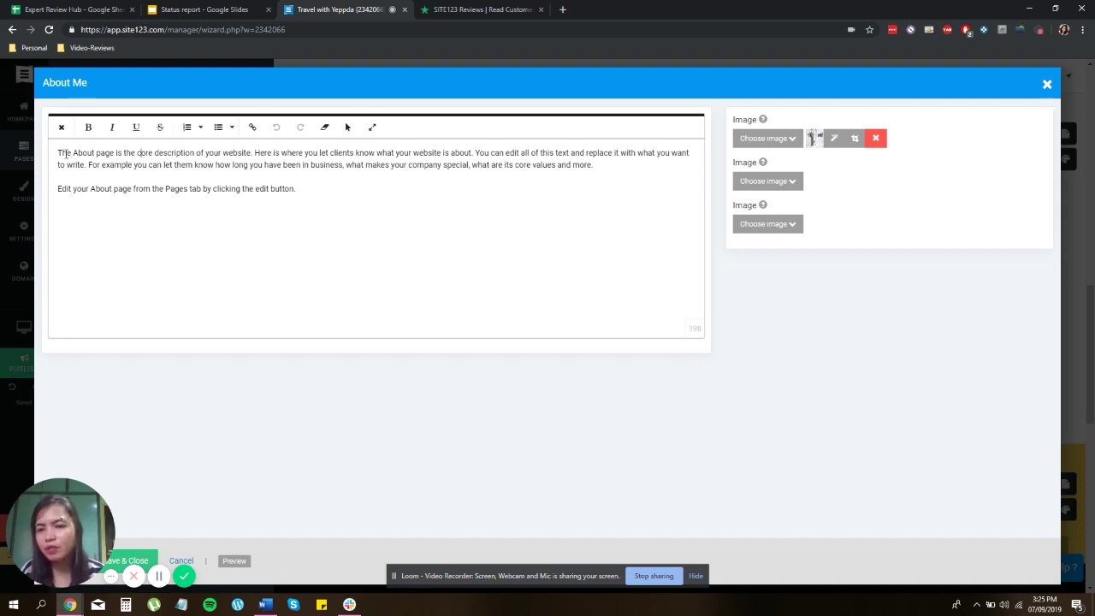
pyautogui.write('My name is ')
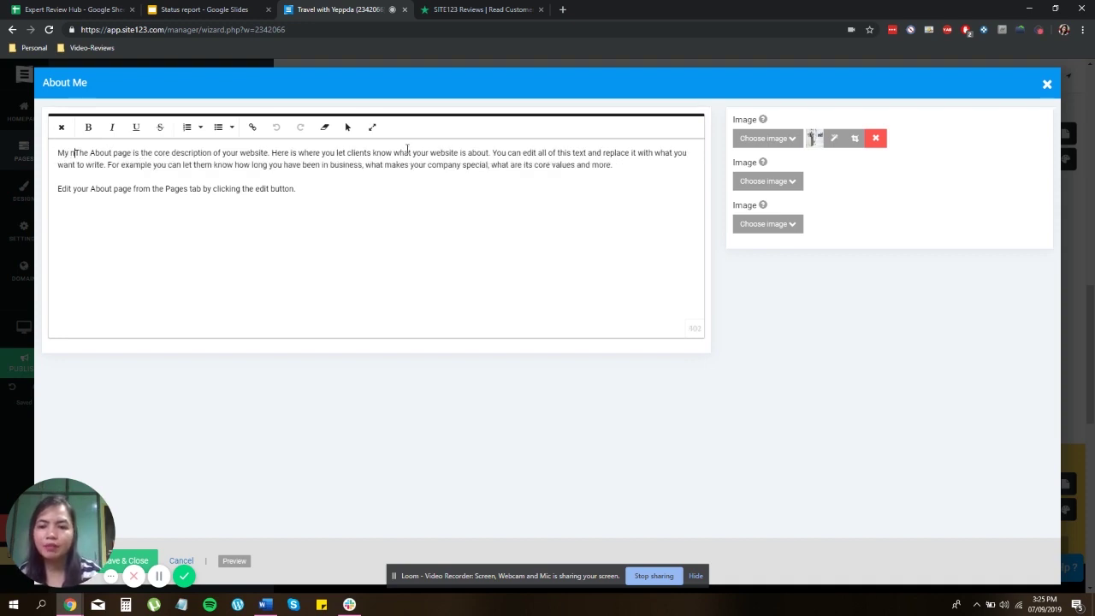
pyautogui.write('Chariss and ')
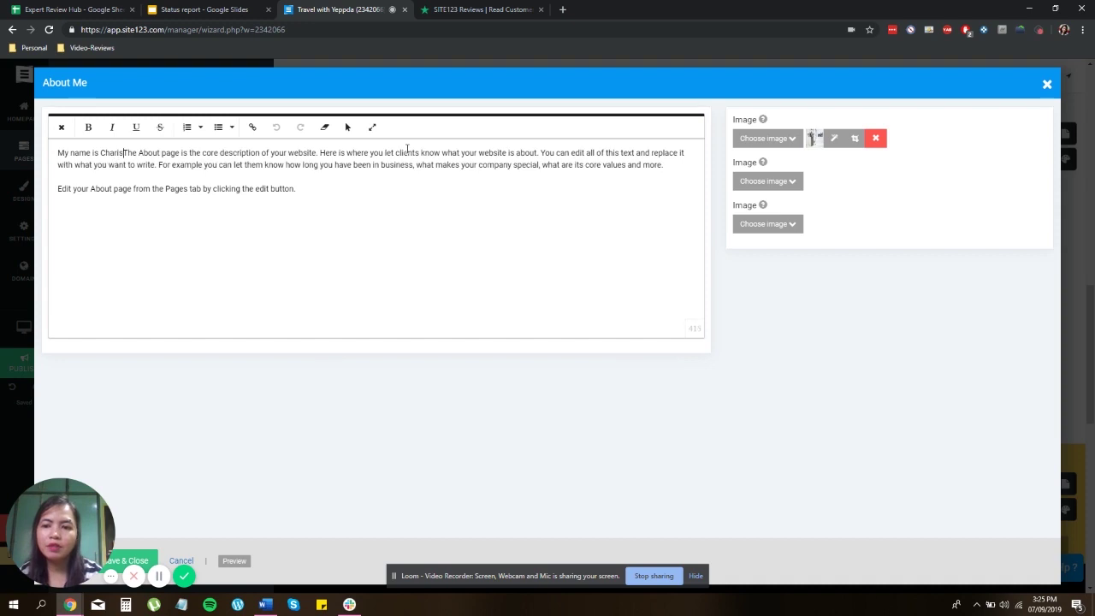
pyautogui.write("I'm ")
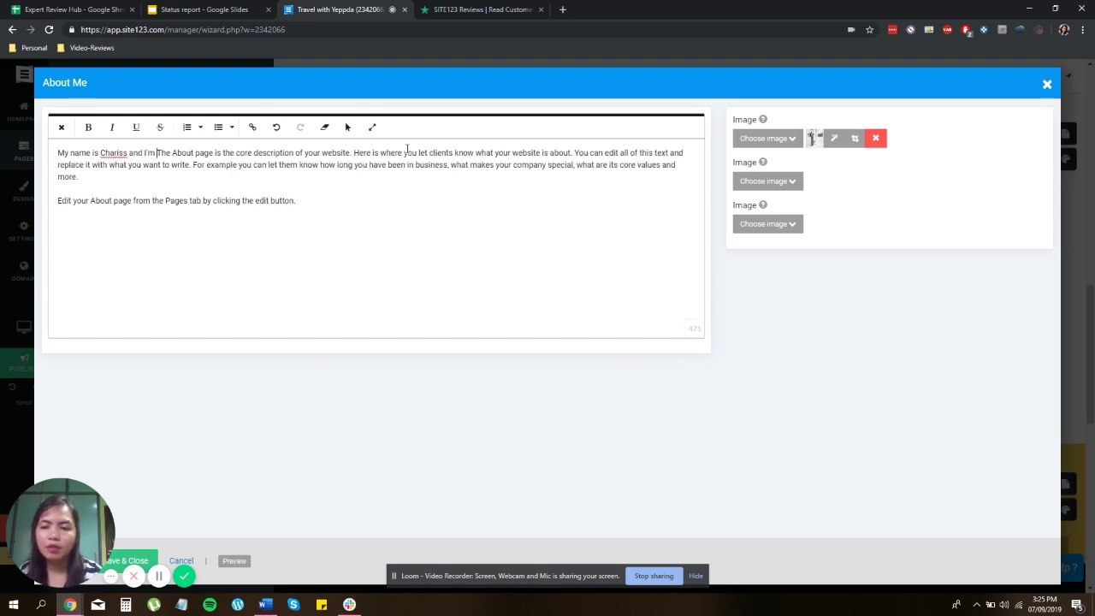
pyautogui.write('travel')
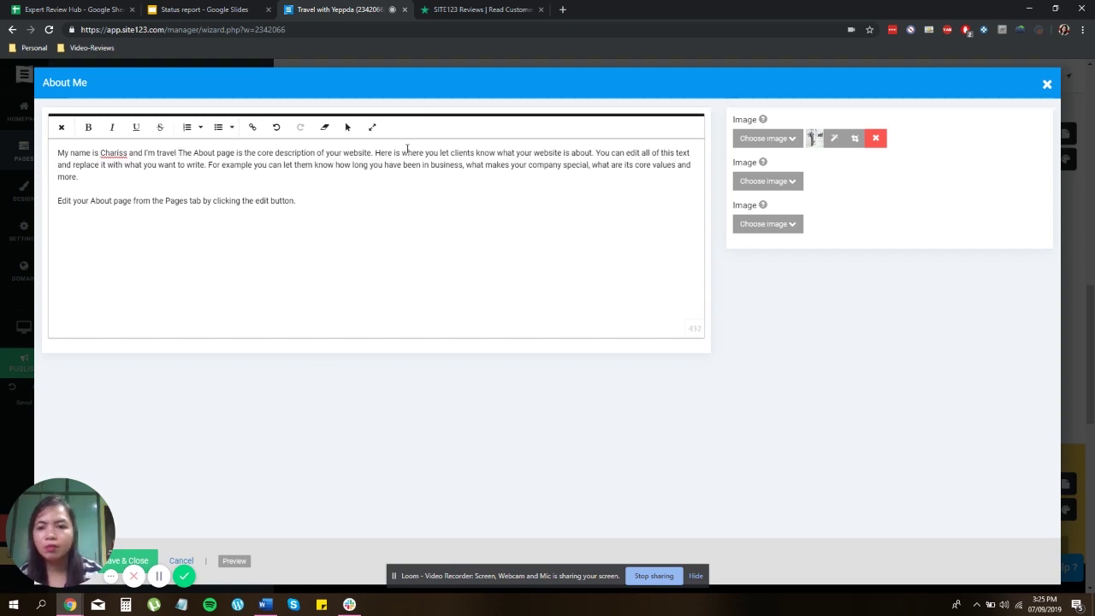
# - Clear all the About Me text and close the page editor, discarding the changes
pyautogui.hotkey('ctrl', 'a')
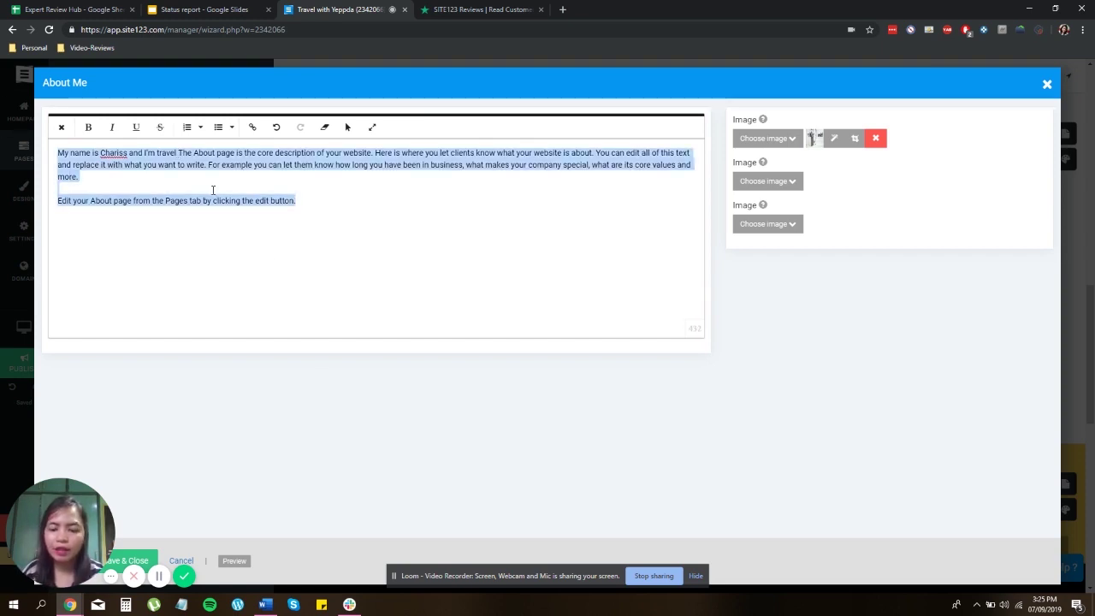
pyautogui.press('BackSpace')
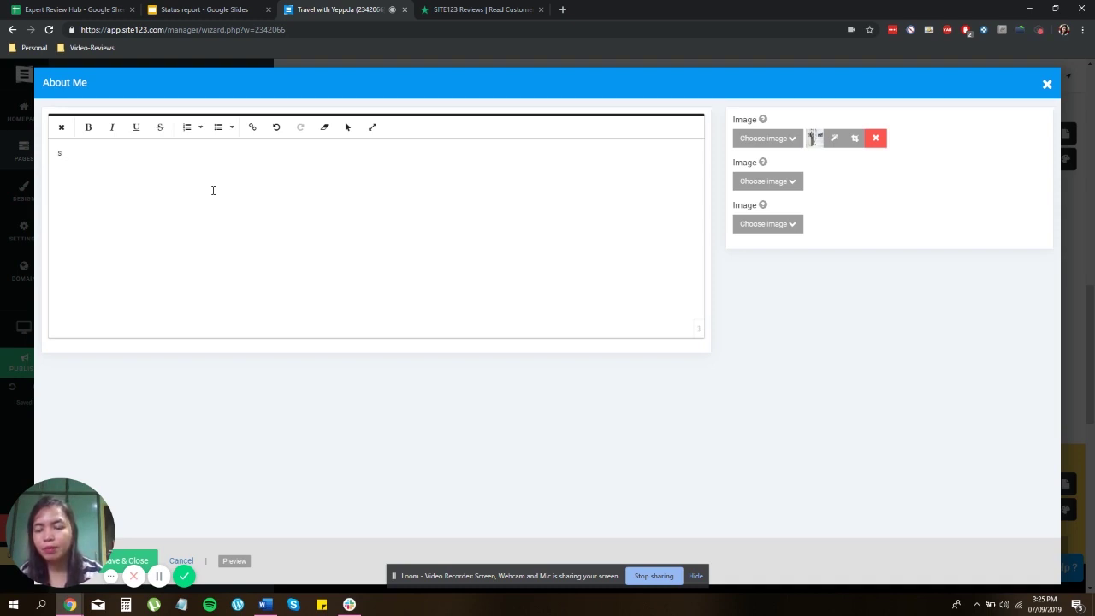
pyautogui.press('BackSpace')
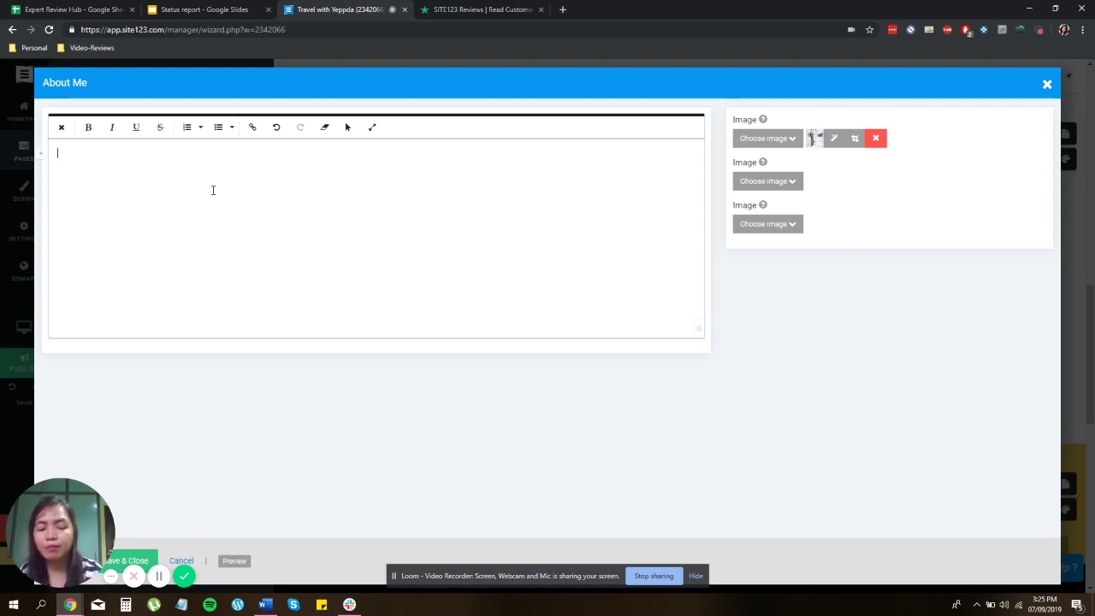
pyautogui.click(1047, 84)
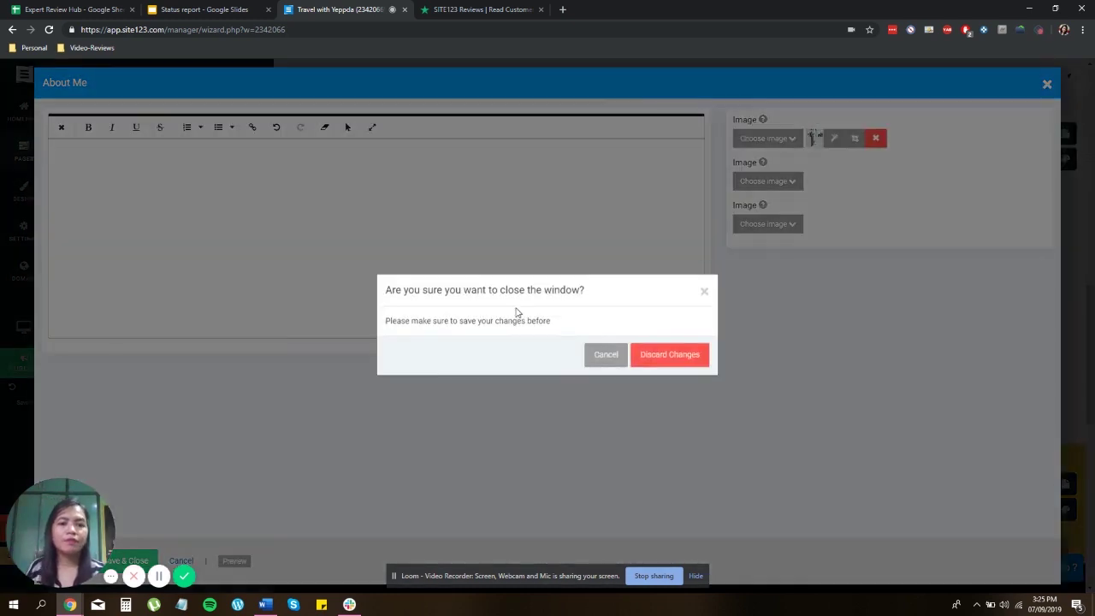
pyautogui.click(669, 356)
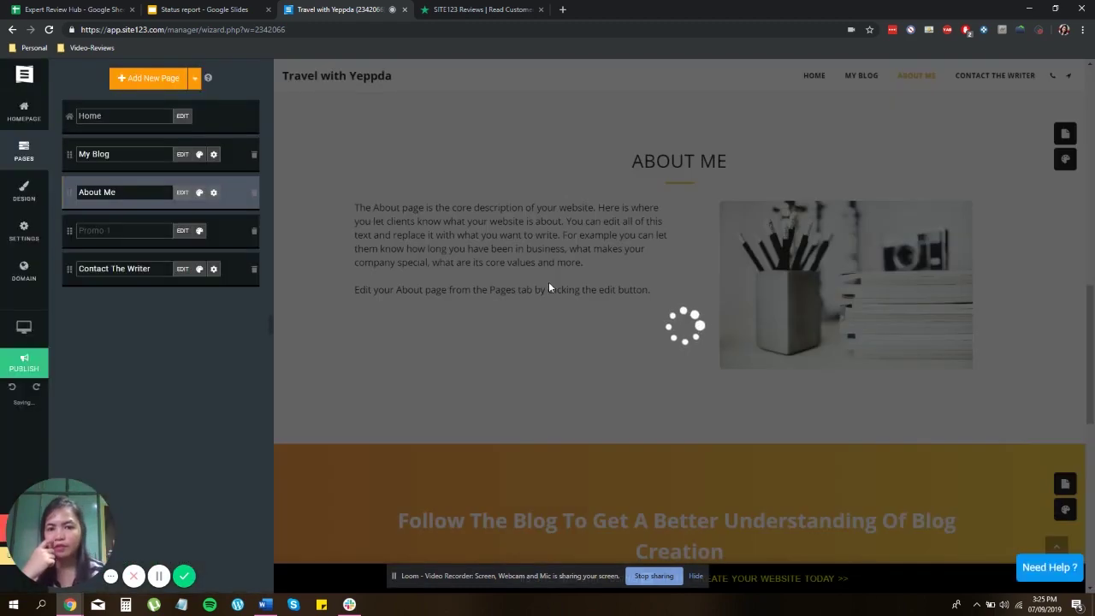
# - Look through the Contact The Writer page layouts and try the side-by-side map layout and the one-row form layout with a map below
pyautogui.scroll(-5, 598, 257)
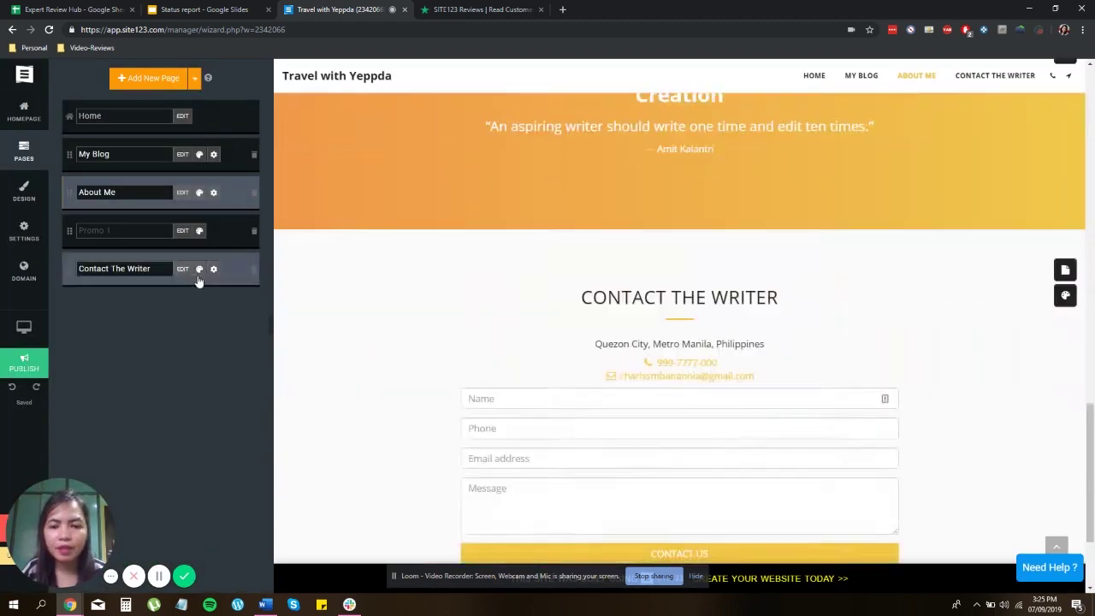
pyautogui.click(196, 275)
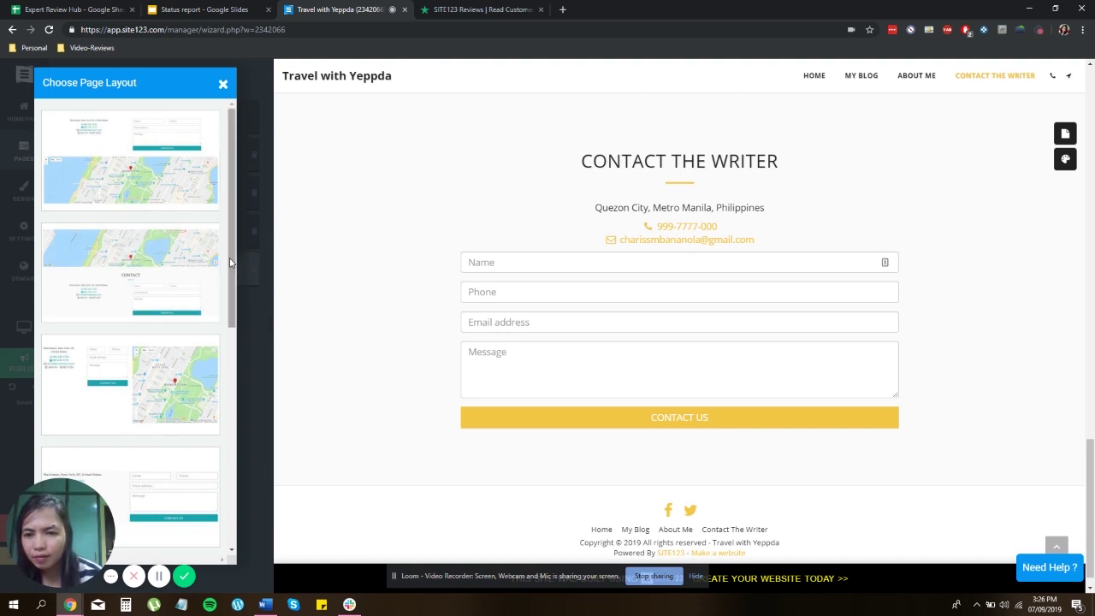
pyautogui.moveTo(232, 256); pyautogui.dragTo(205, 518)
pyautogui.moveTo(224, 469); pyautogui.dragTo(229, 154)
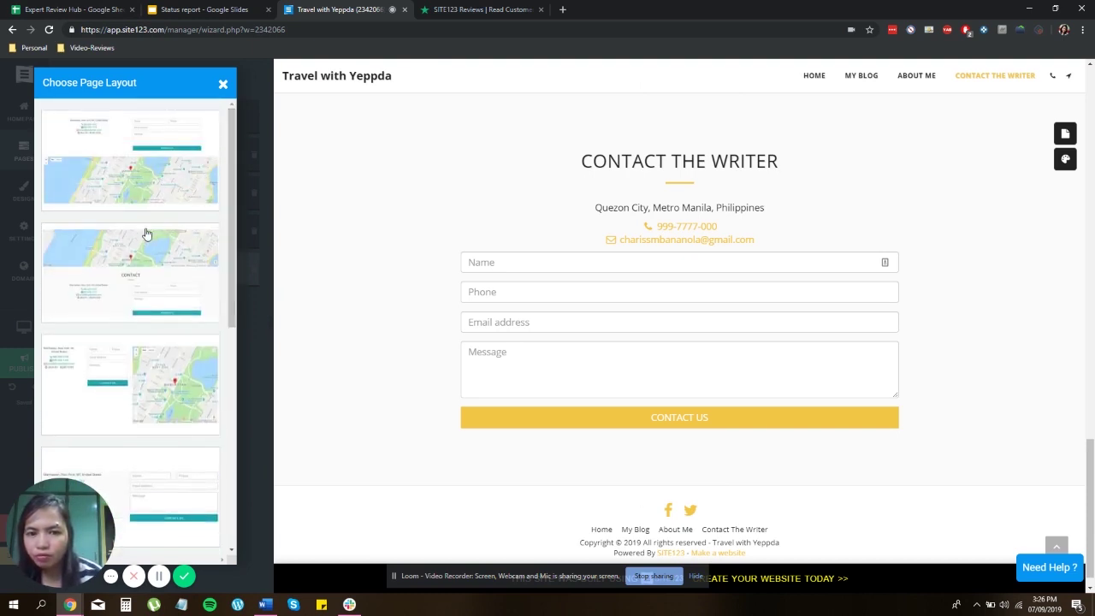
pyautogui.click(106, 402)
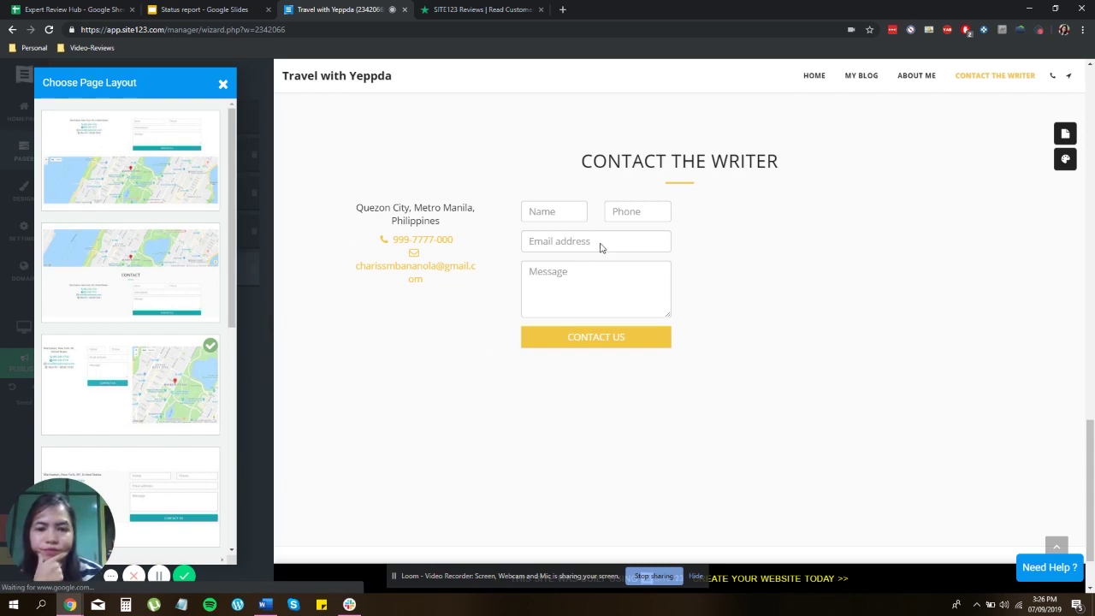
pyautogui.scroll(-3, 195, 467)
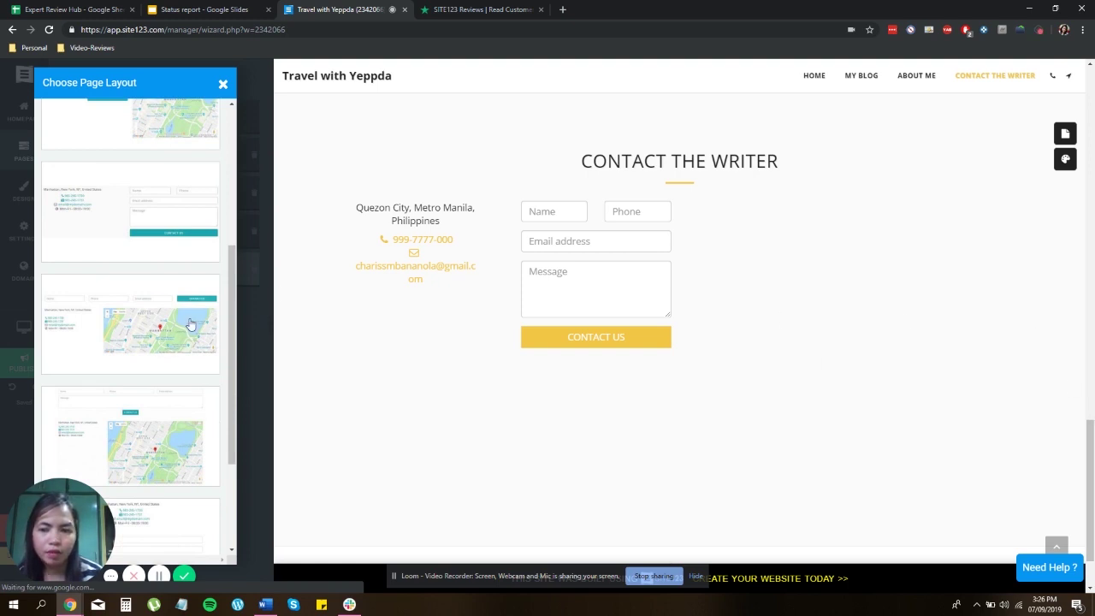
pyautogui.click(145, 341)
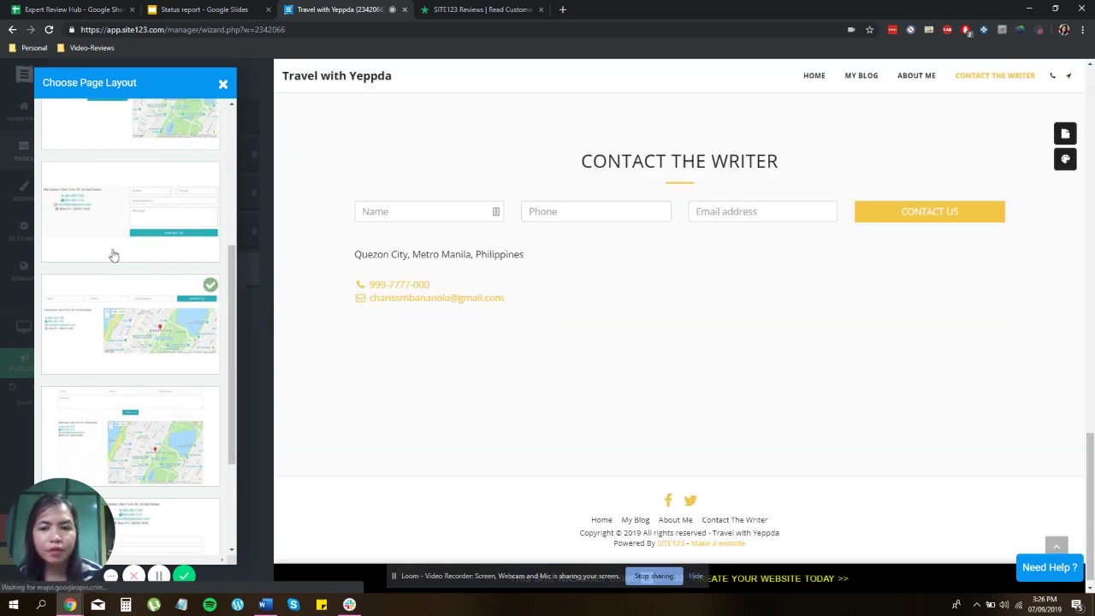
# - Set the Contact The Writer page to the layout with details, form and map side by side, and review its contact settings
pyautogui.scroll(2, 137, 226)
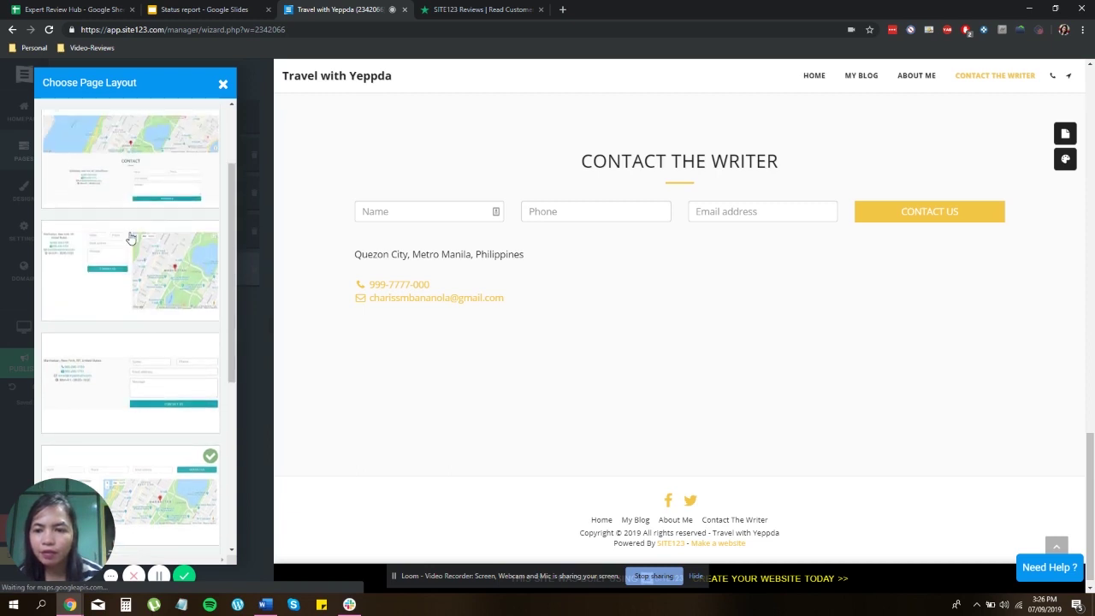
pyautogui.click(134, 248)
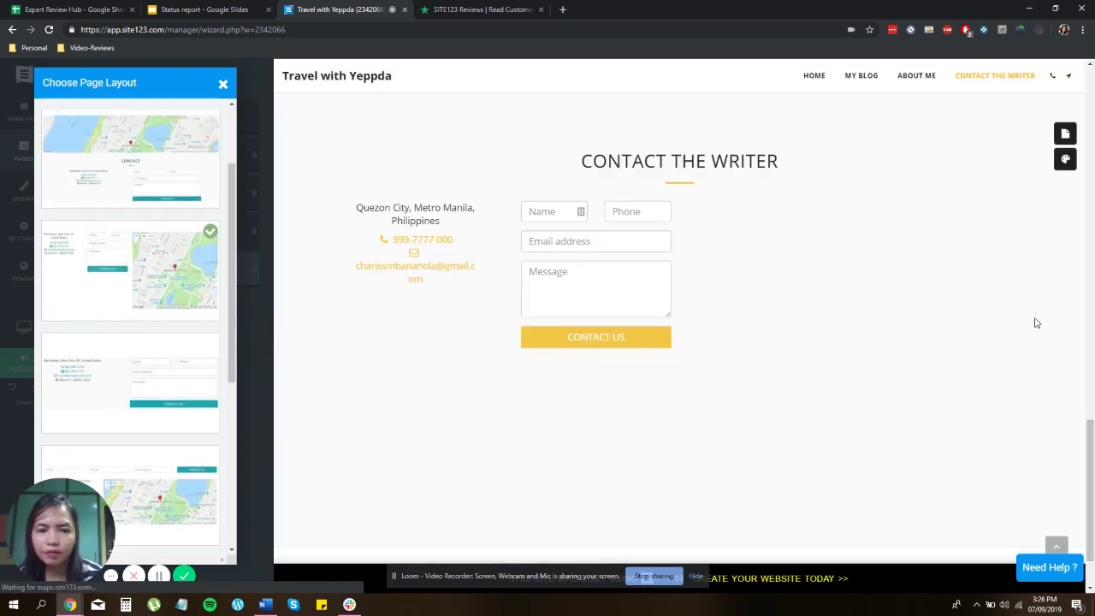
pyautogui.click(222, 83)
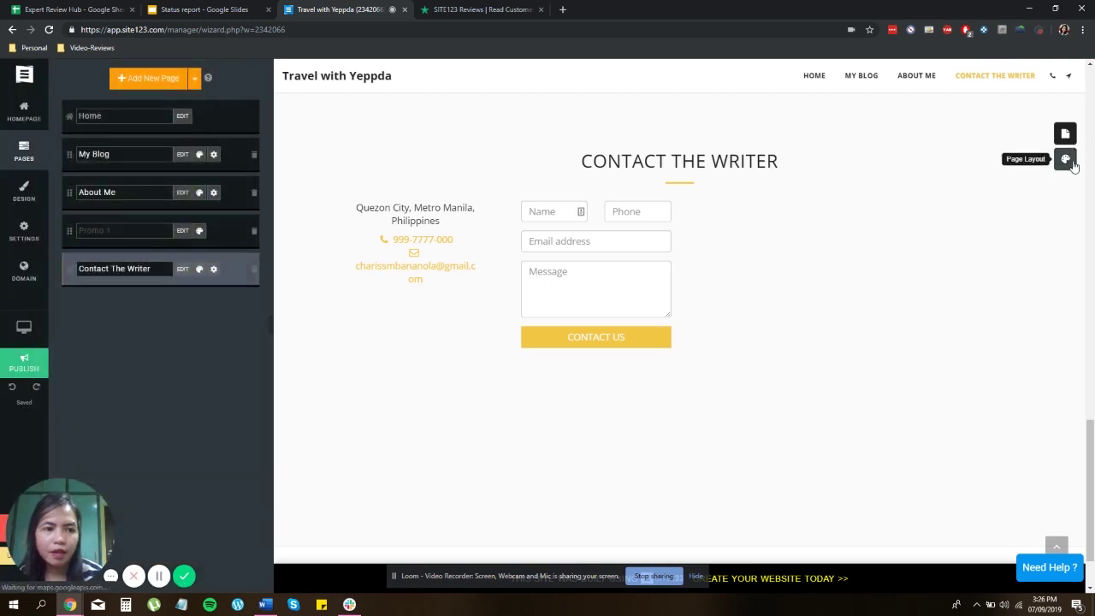
pyautogui.click(1064, 134)
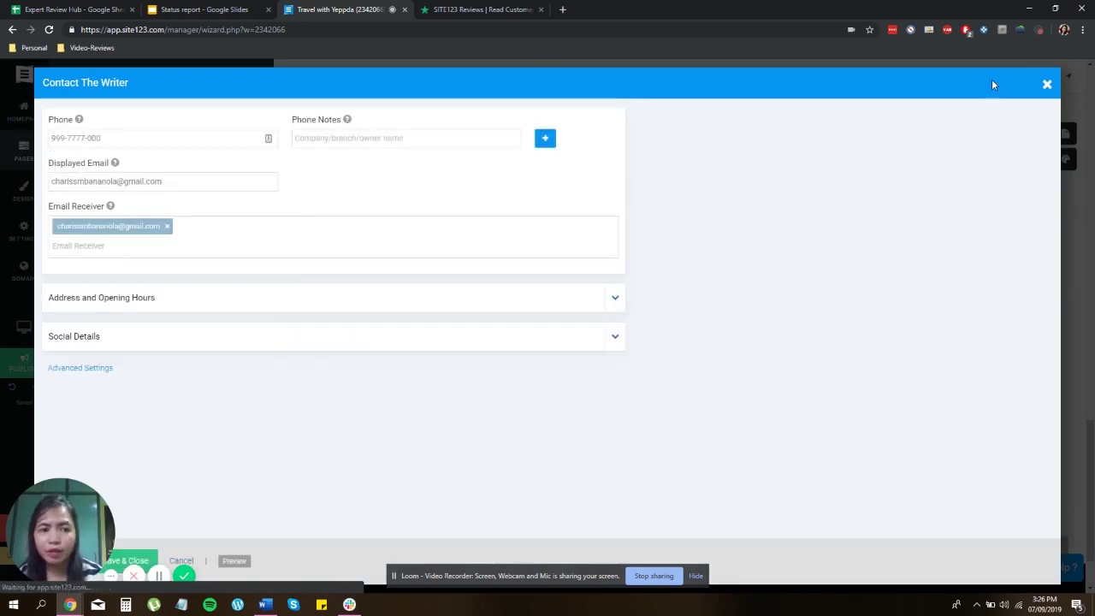
pyautogui.click(1046, 84)
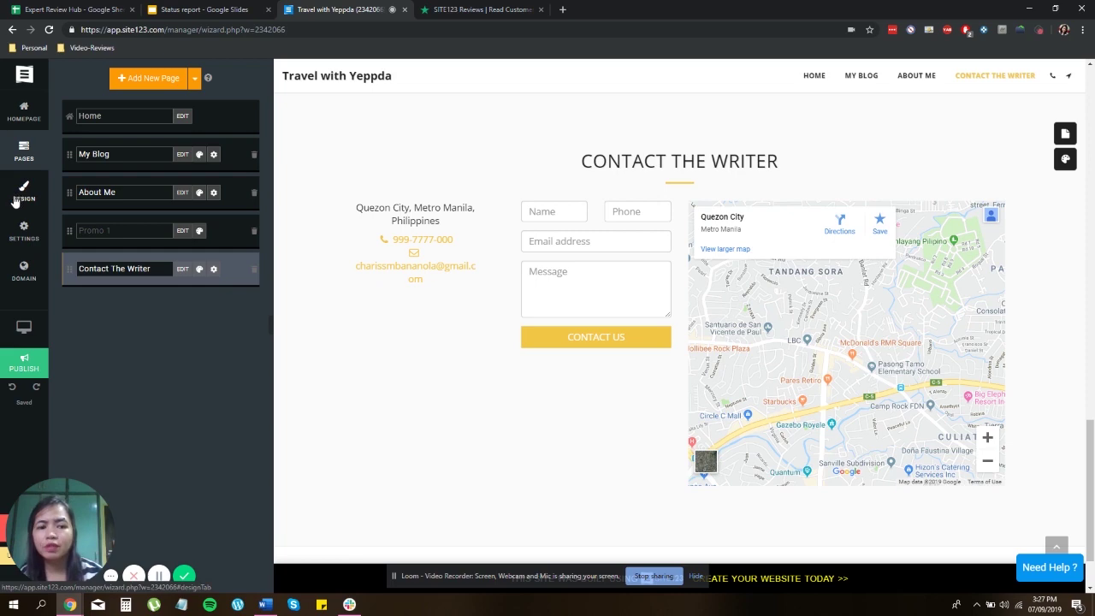
# - Open the website's design settings to look over the styles, header, footer and structure option groups
pyautogui.click(19, 199)
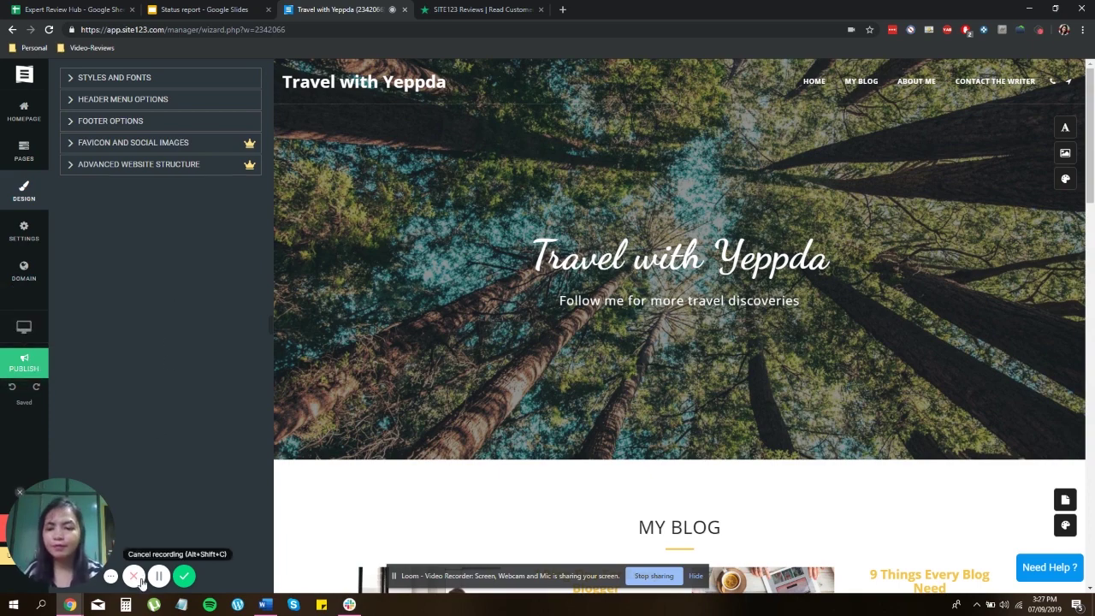
# - Switch to the SITE123 page on Trustpilot and examine its overall rating and the breakdown of review scores
pyautogui.hotkey('ctrl', 'Tab')
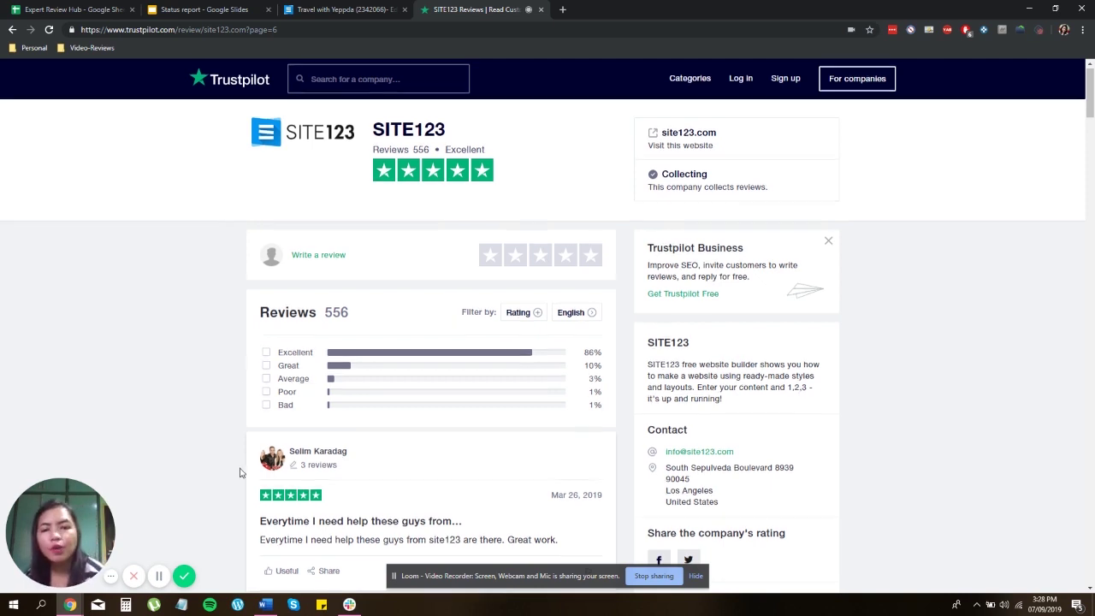
pyautogui.scroll(-1, 261, 428)
pyautogui.scroll(1, 342, 282)
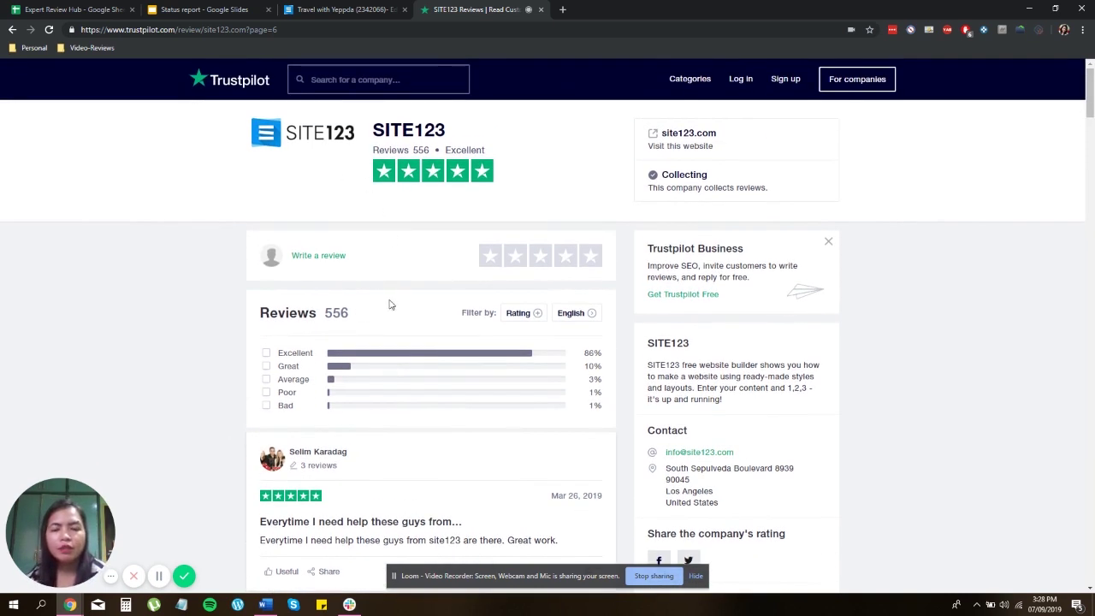
pyautogui.scroll(-3, 384, 291)
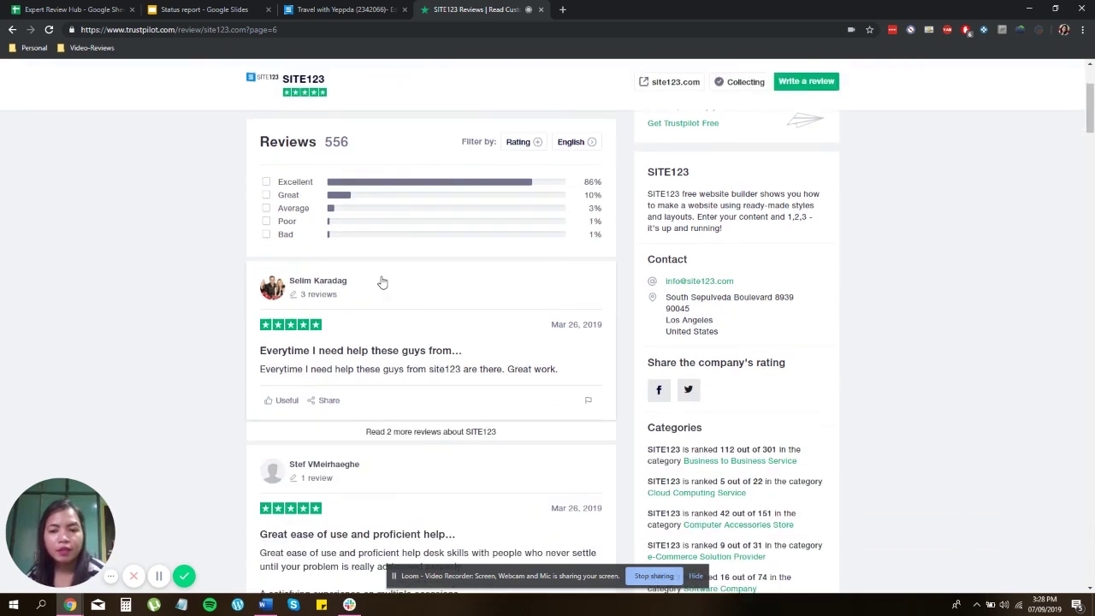
pyautogui.scroll(3, 385, 214)
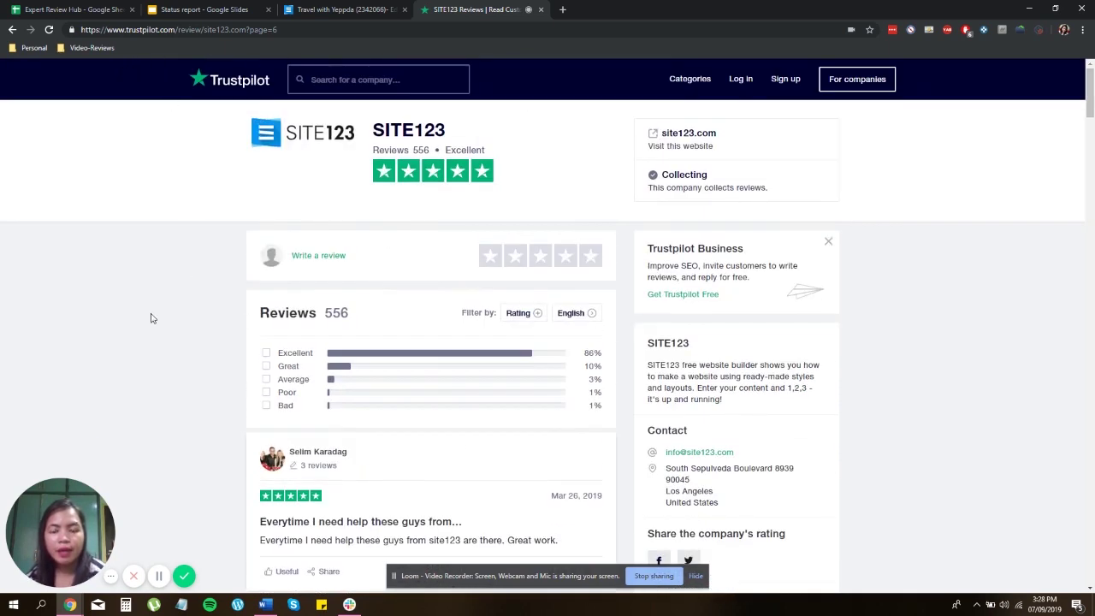
# - Read through the individual SITE123 customer reviews on Trustpilot, from the March 26 reviews to the March 16 ones
pyautogui.scroll(-5, 158, 316)
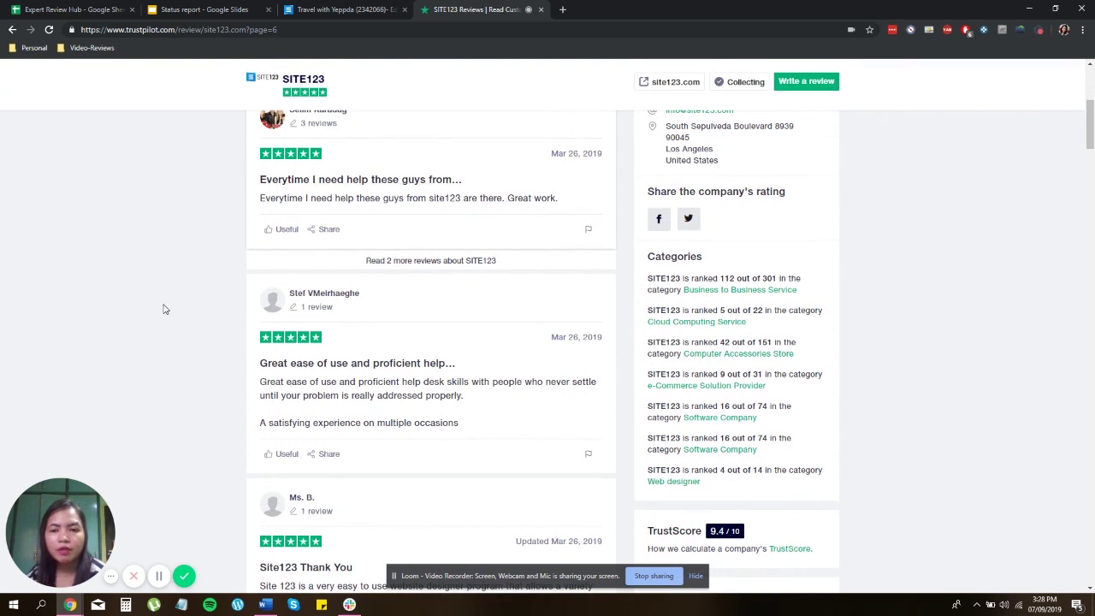
pyautogui.scroll(-1, 447, 491)
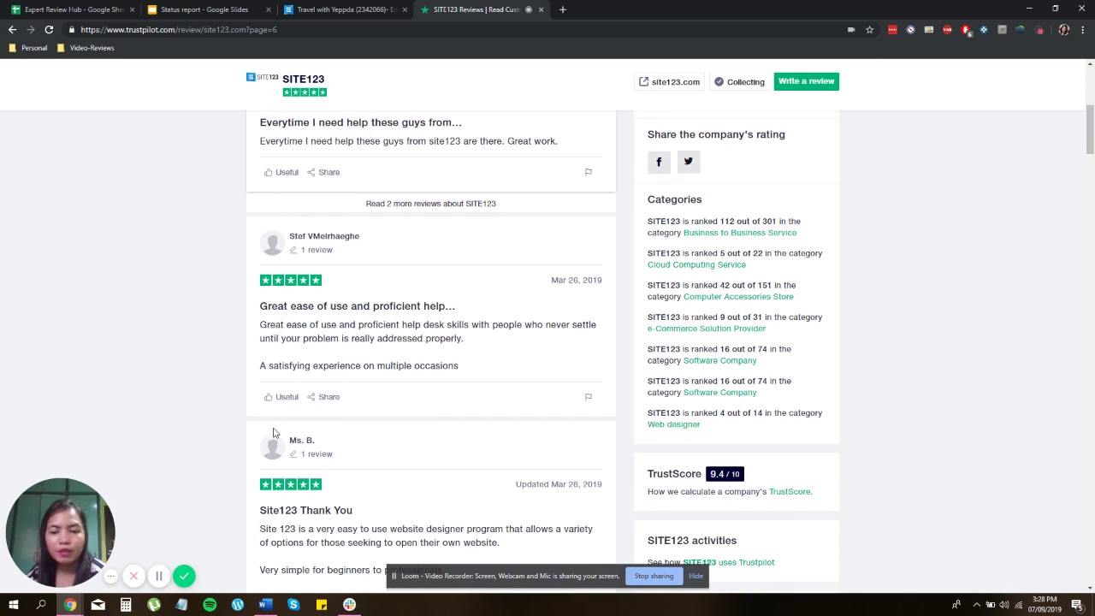
pyautogui.scroll(-1, 244, 438)
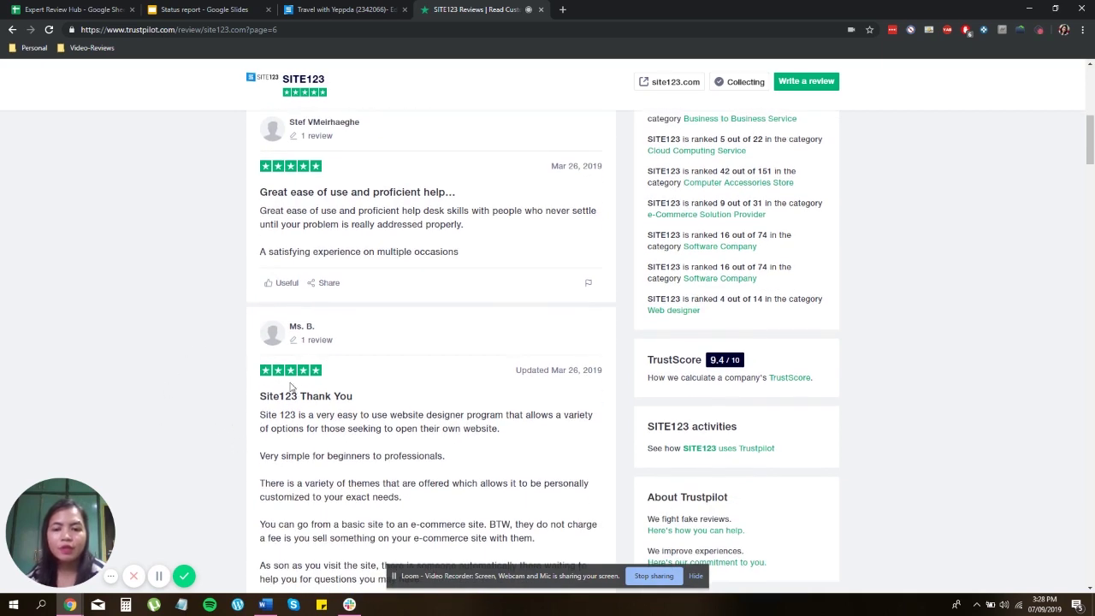
pyautogui.scroll(2, 292, 386)
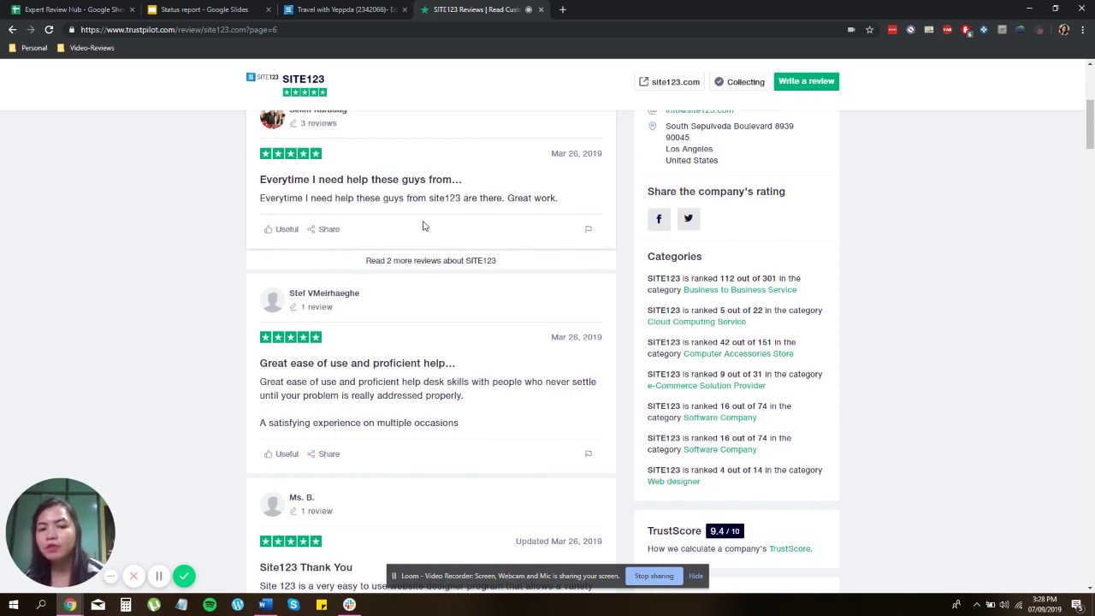
pyautogui.scroll(-1, 342, 411)
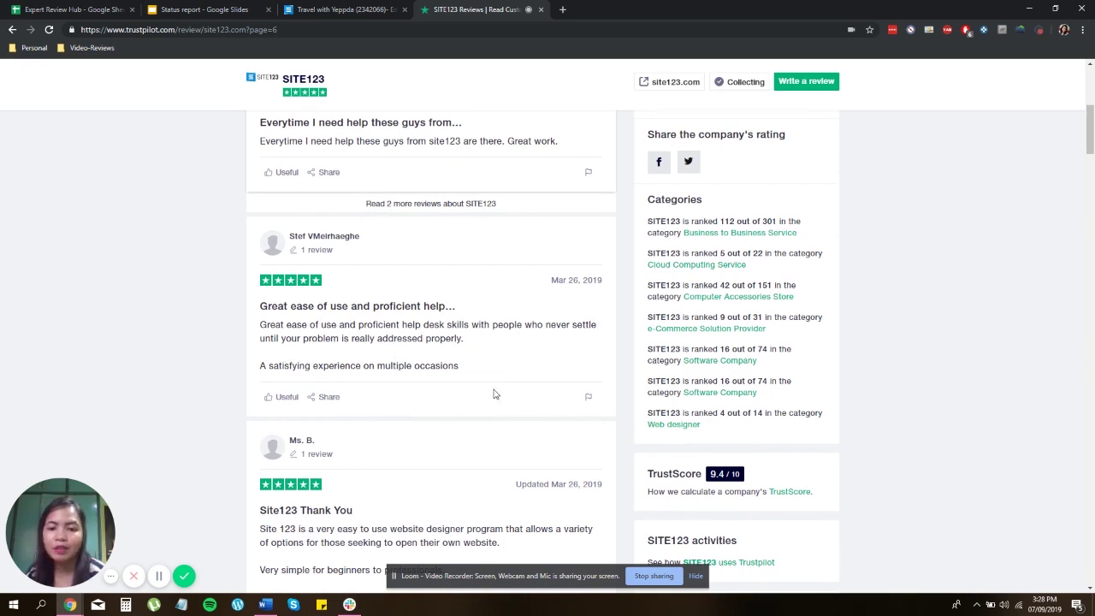
pyautogui.scroll(-2, 442, 358)
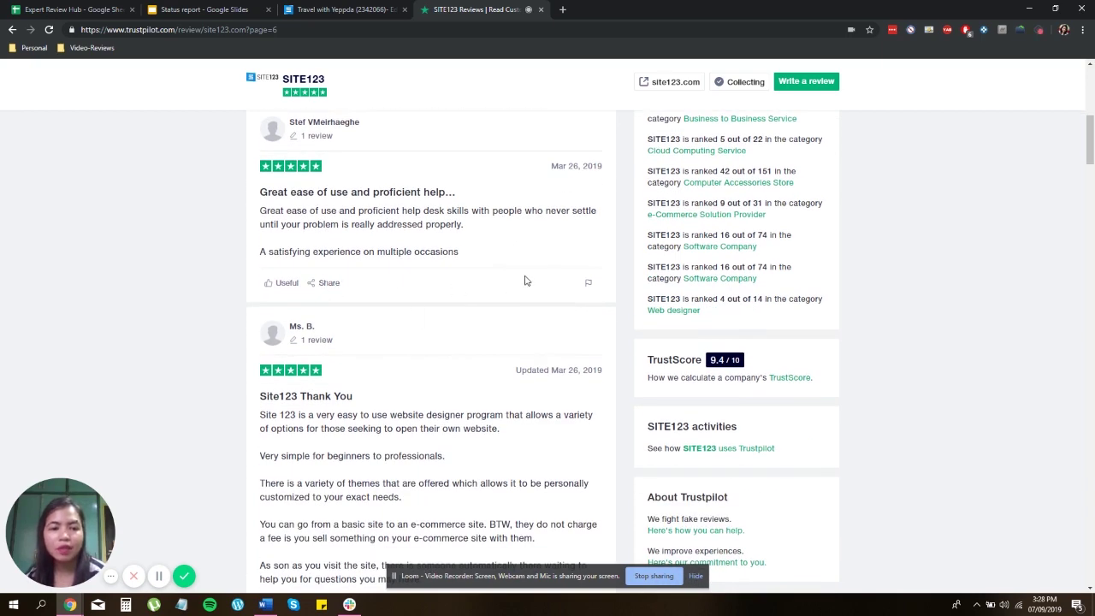
pyautogui.scroll(-6, 525, 281)
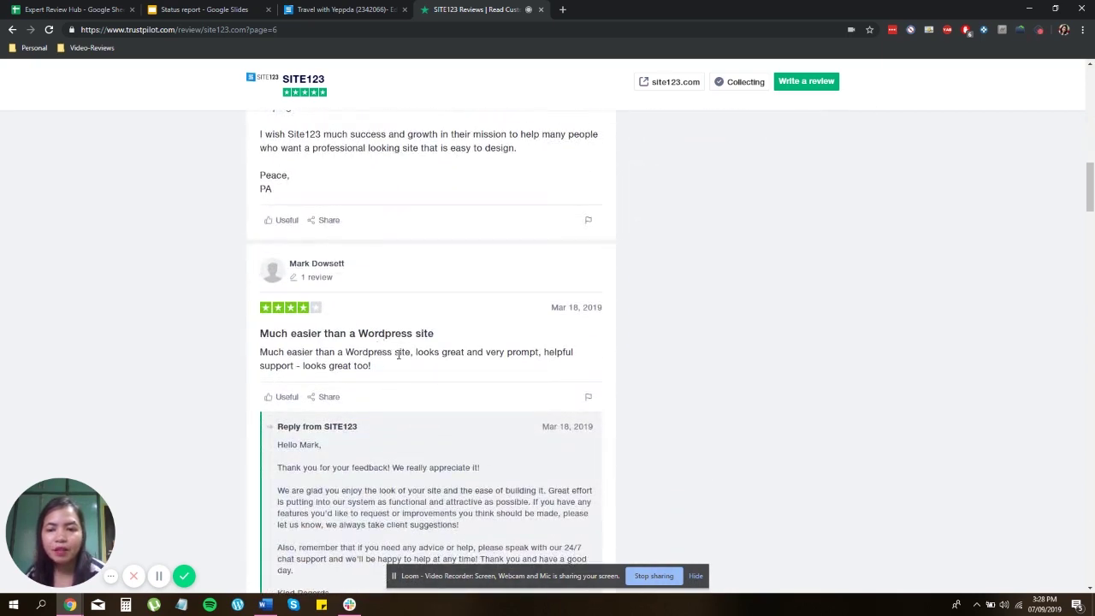
pyautogui.scroll(-5, 402, 360)
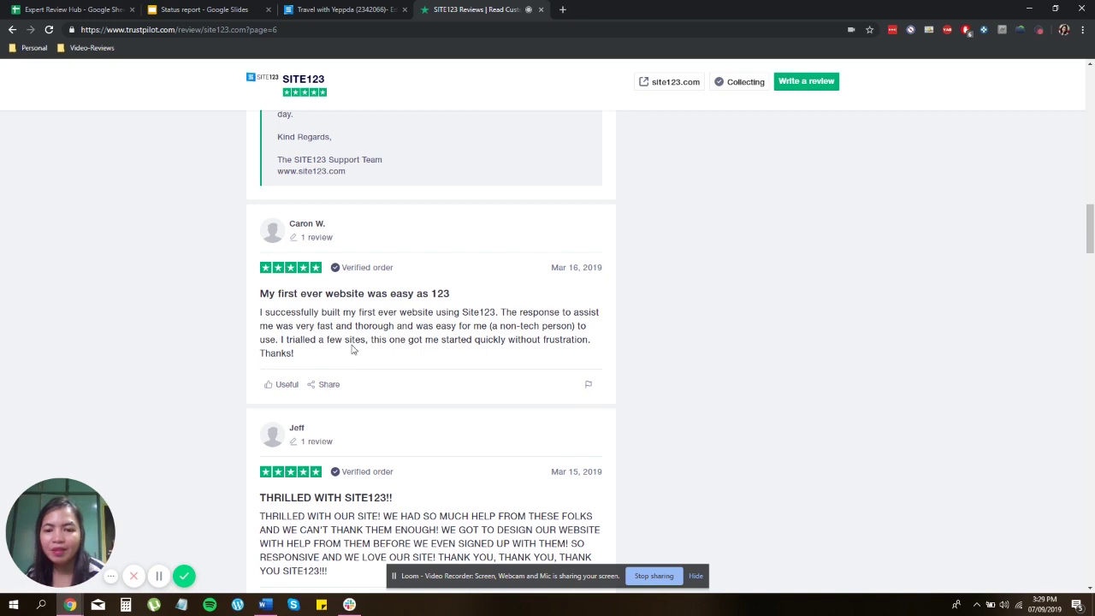
pyautogui.click(160, 576)
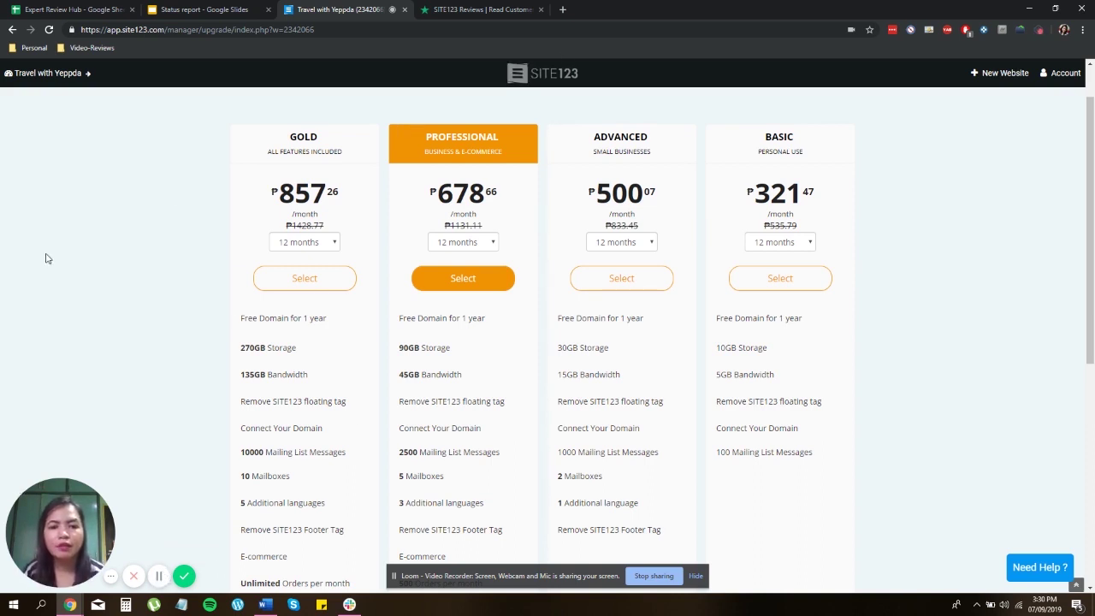
# - Compare the prices and included features of the SITE123 Gold, Professional, Advanced and Basic plans, including the payment options
pyautogui.scroll(-2, 433, 358)
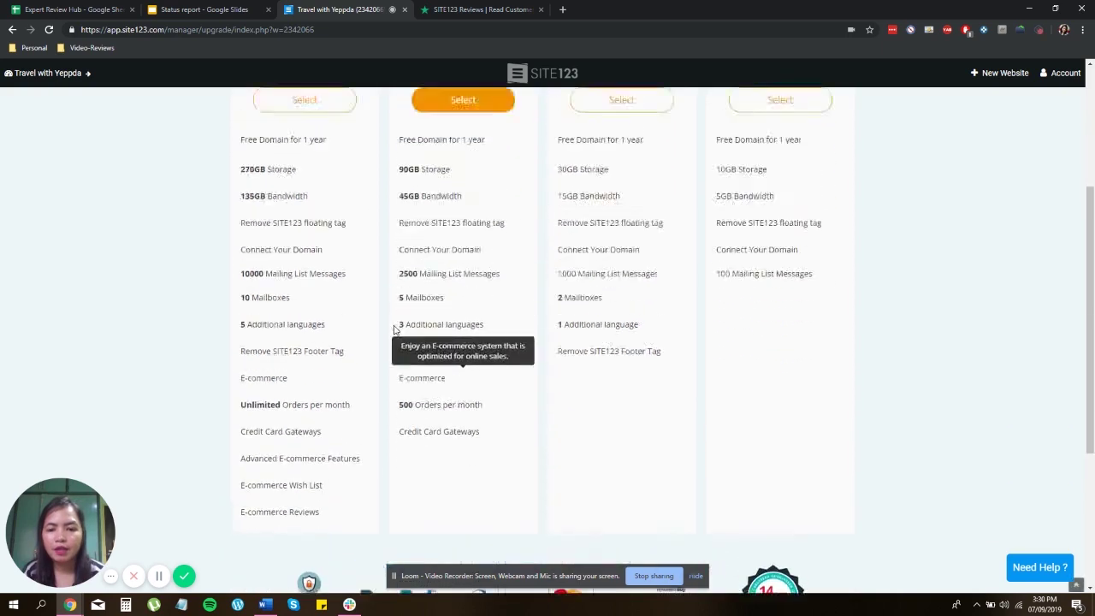
pyautogui.scroll(2, 389, 317)
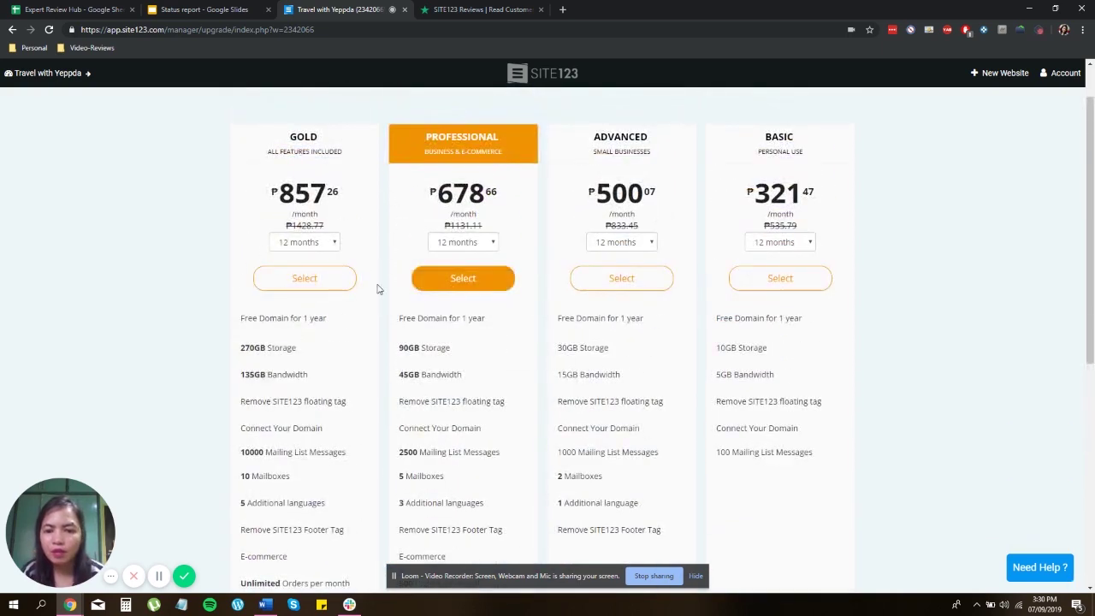
pyautogui.scroll(-1, 402, 308)
pyautogui.scroll(2, 462, 351)
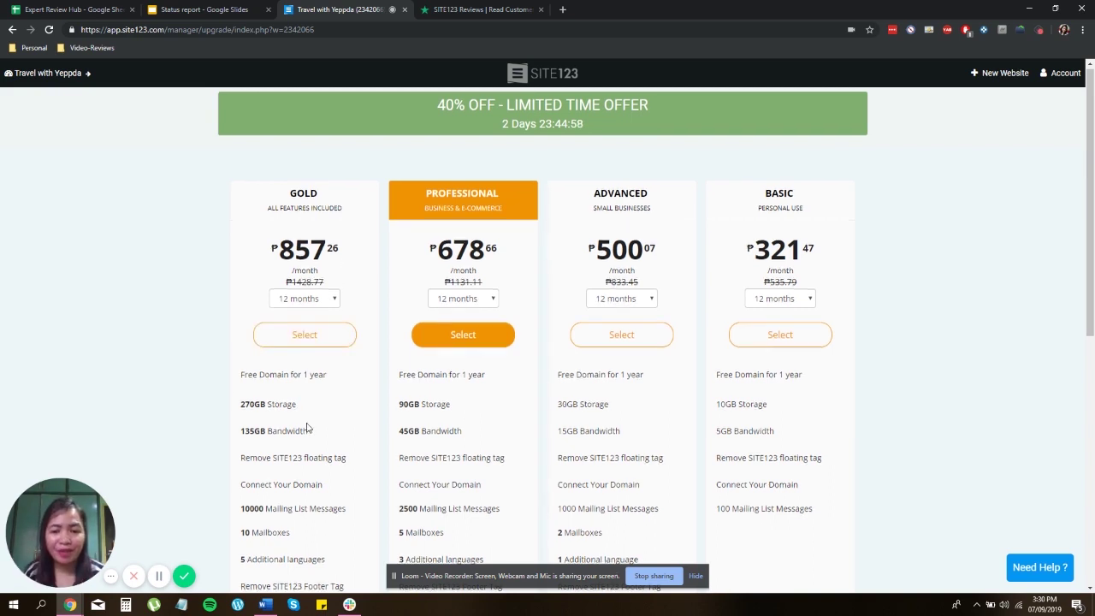
pyautogui.scroll(-2, 257, 282)
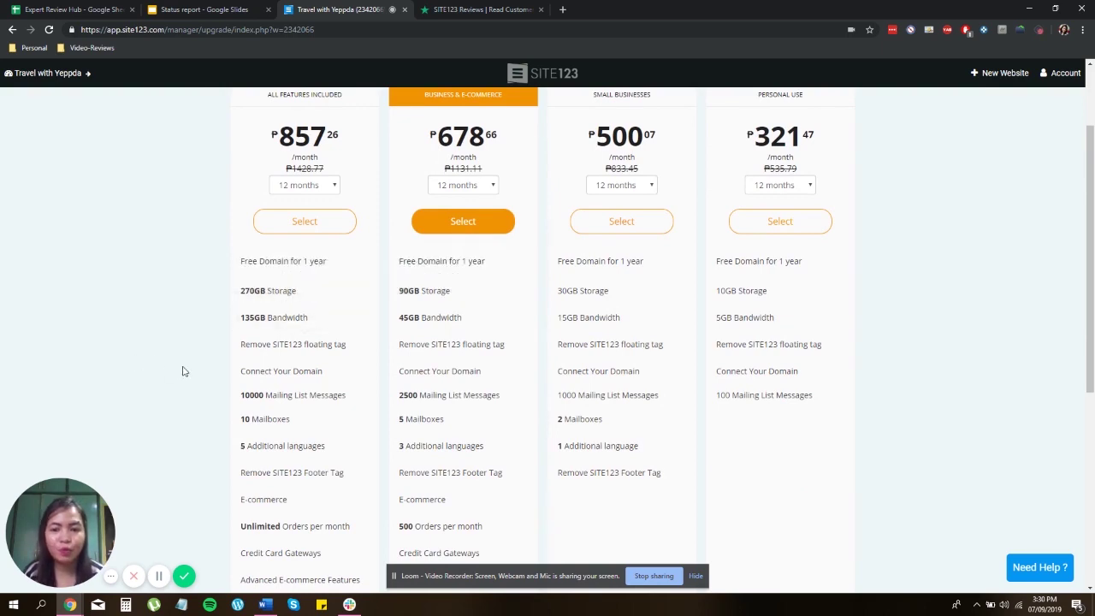
pyautogui.scroll(-2, 225, 399)
pyautogui.scroll(-3, 239, 401)
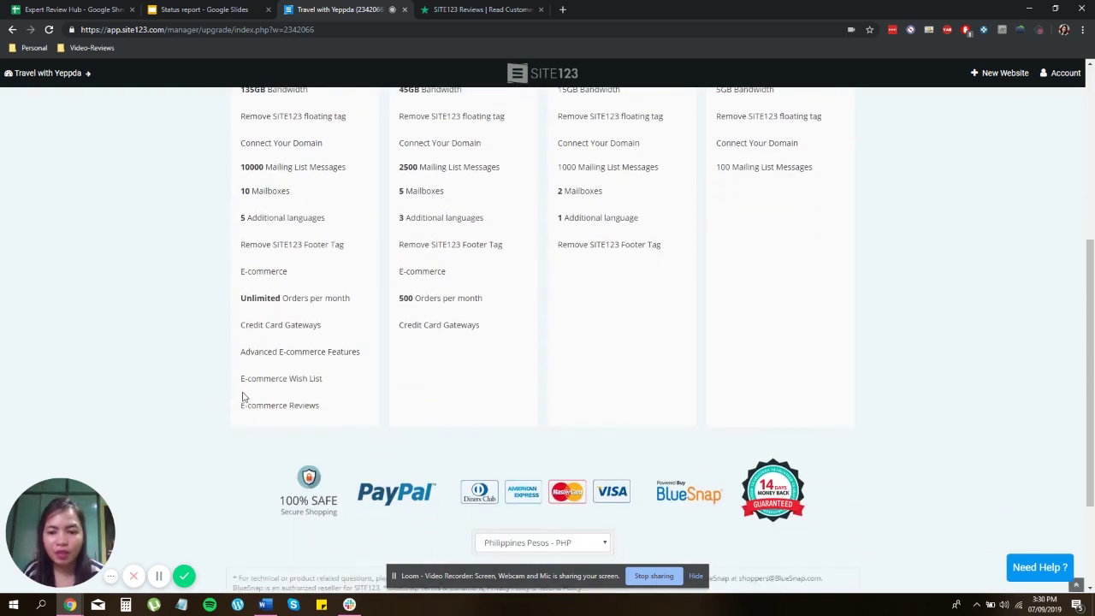
pyautogui.scroll(3, 647, 325)
pyautogui.scroll(1, 891, 188)
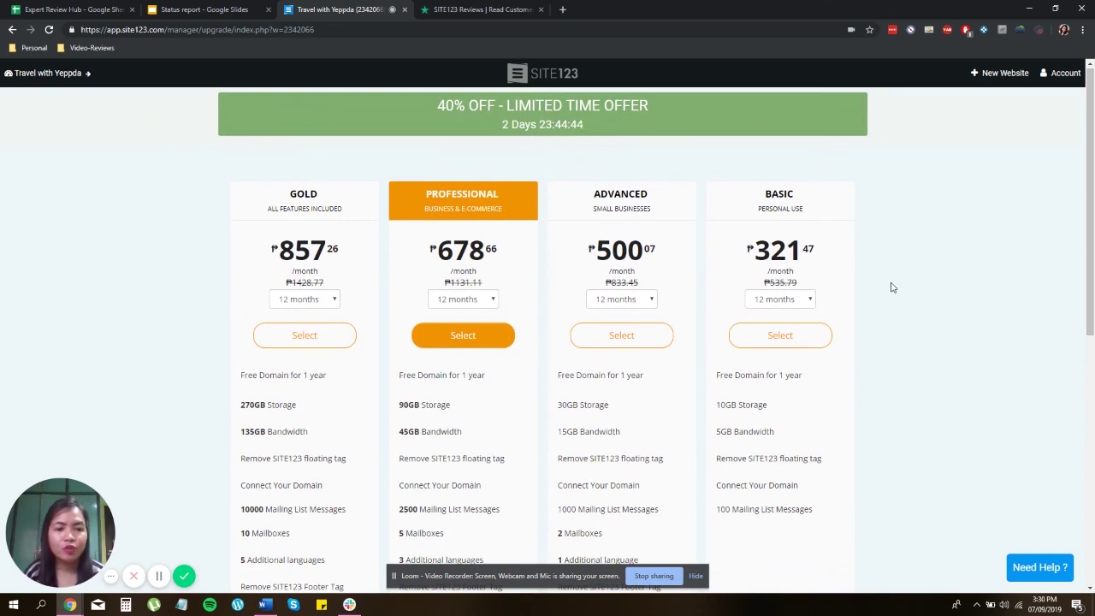
pyautogui.scroll(-1, 859, 319)
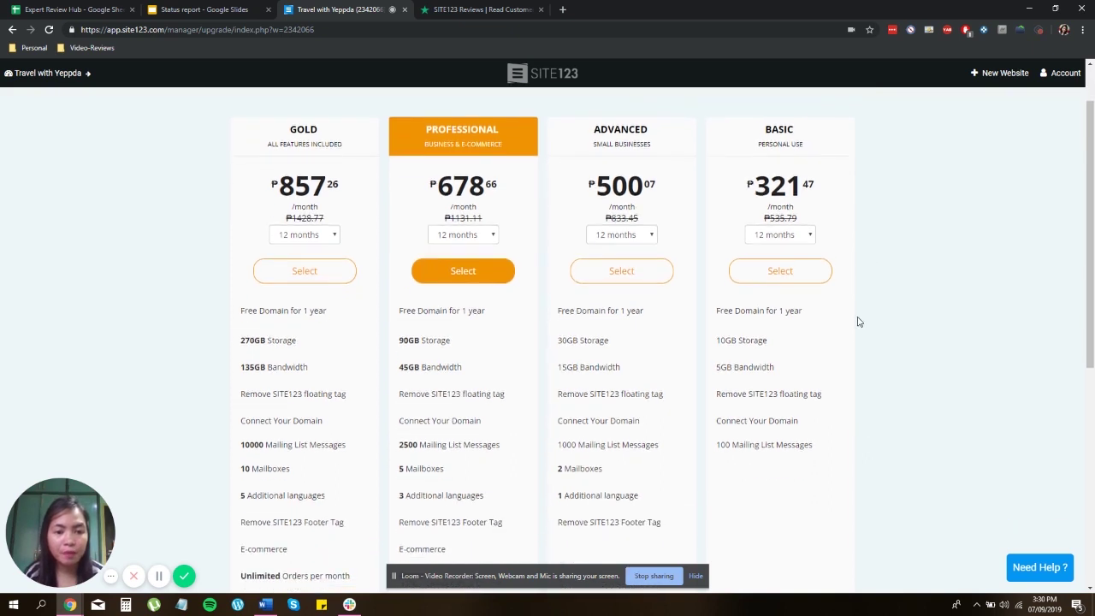
pyautogui.scroll(-1, 859, 319)
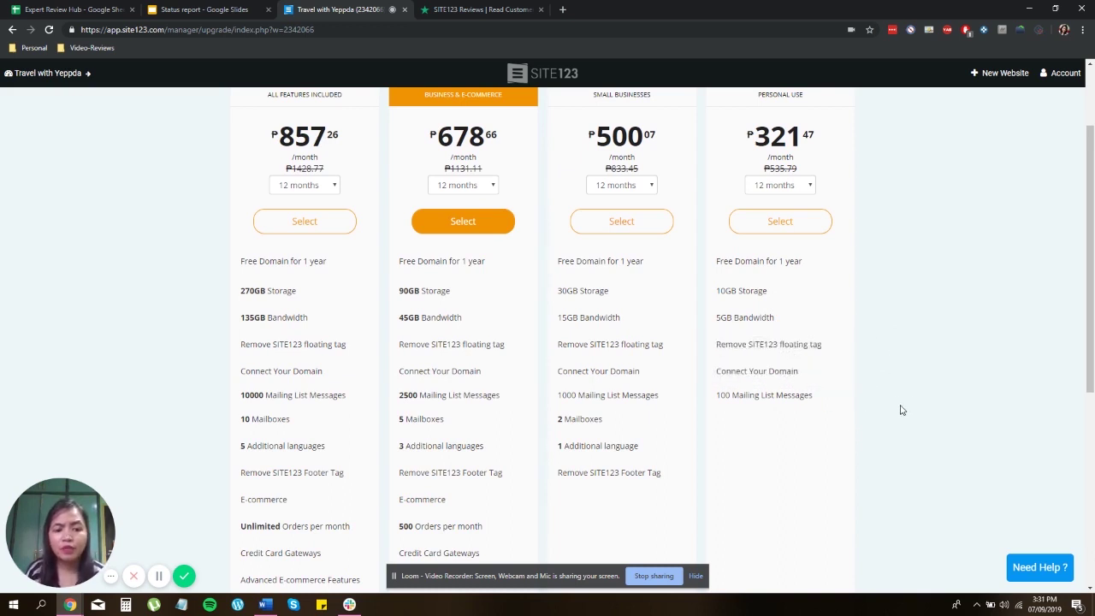
pyautogui.scroll(1, 877, 359)
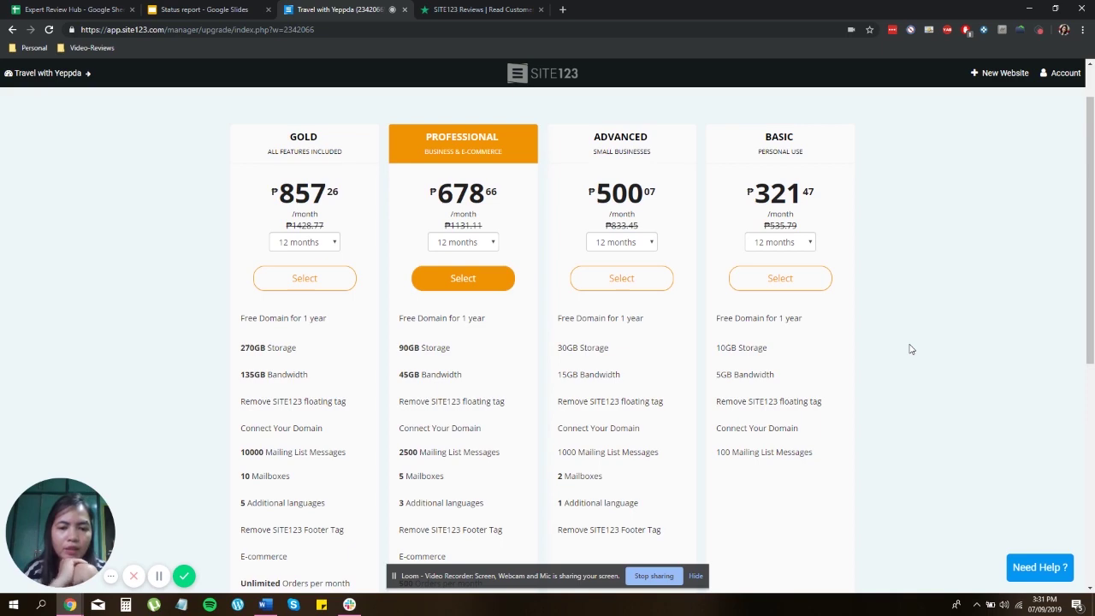
# - Switch to the Status report presentation in Google Slides and go through the Pros and Cons of SITE 123 slides
pyautogui.click(462, 10)
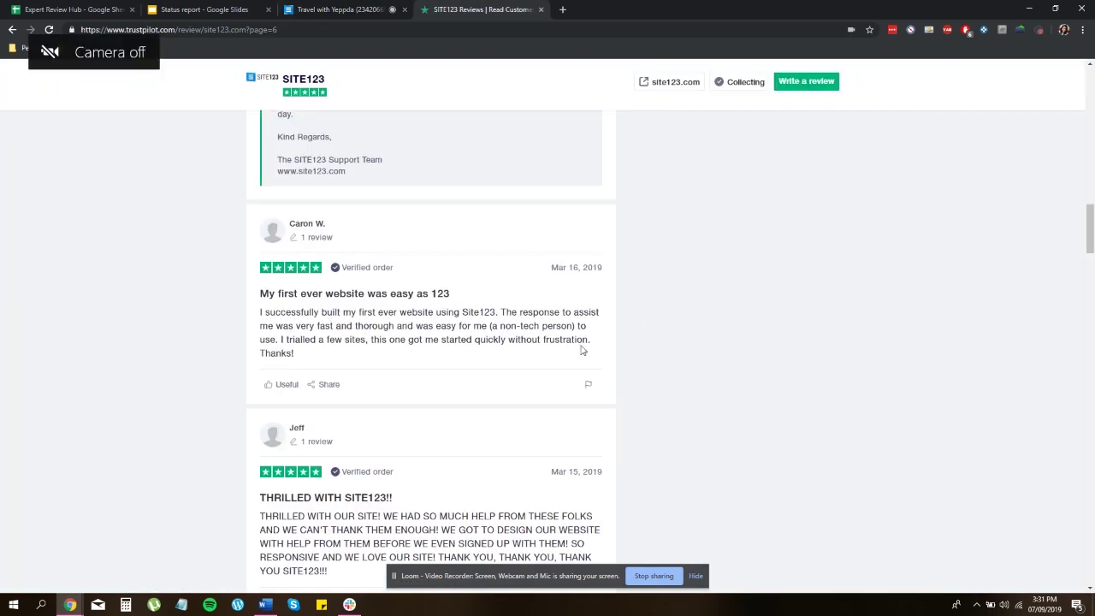
pyautogui.click(193, 10)
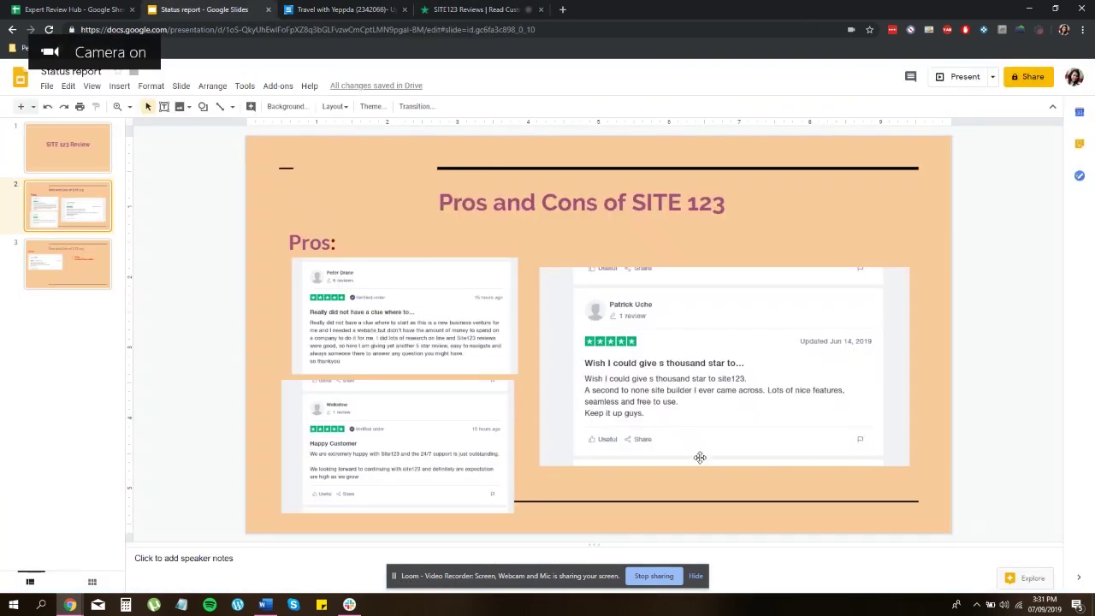
pyautogui.press('Down')
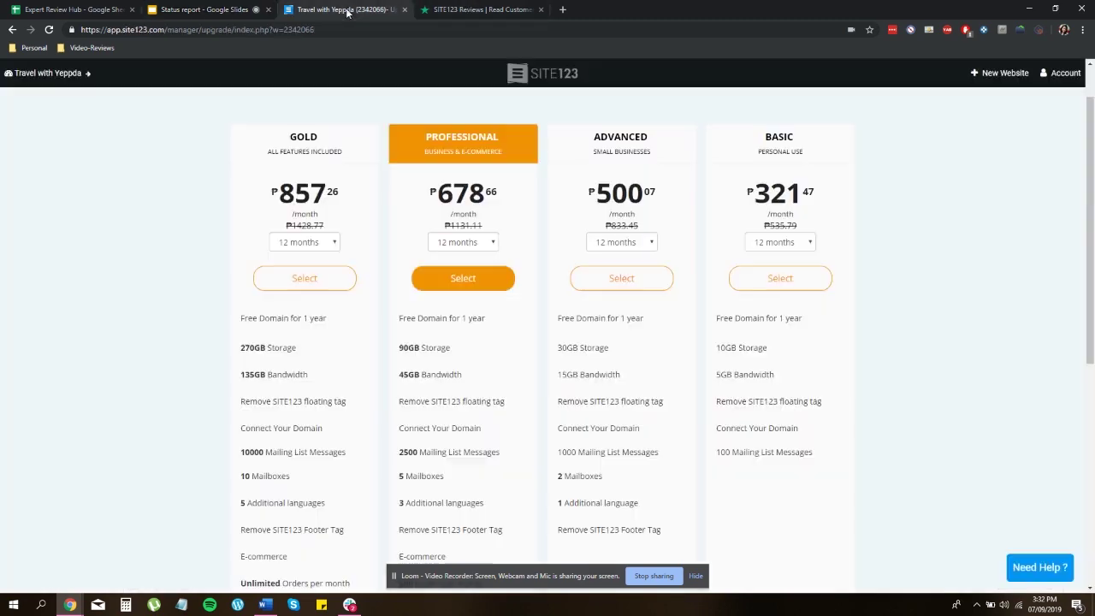
# - Return to the SITE123 upgrade page to view the plan prices again
pyautogui.click(345, 9)
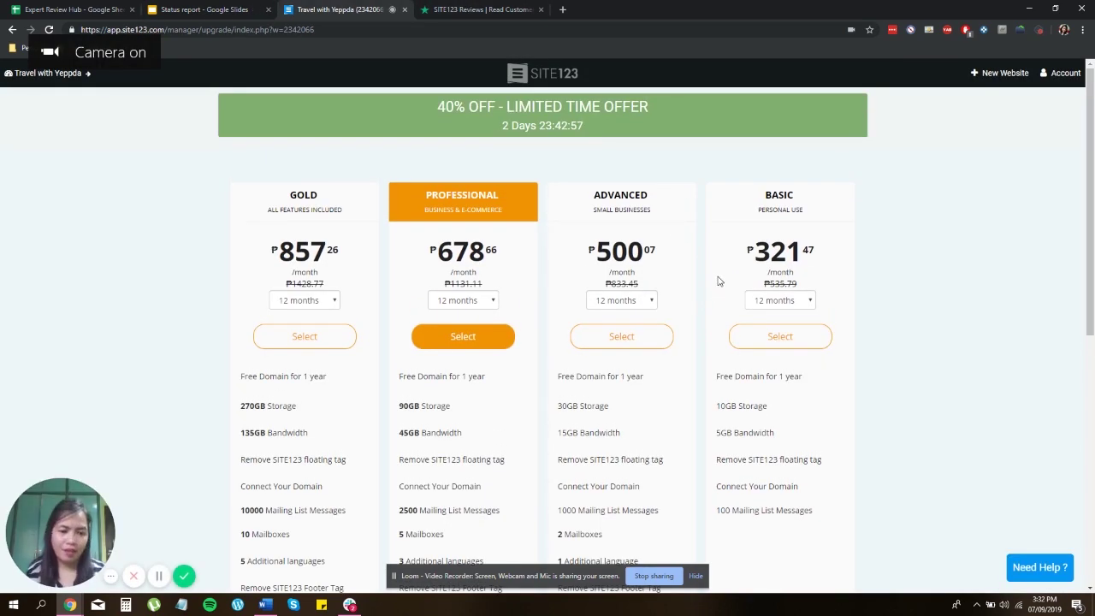